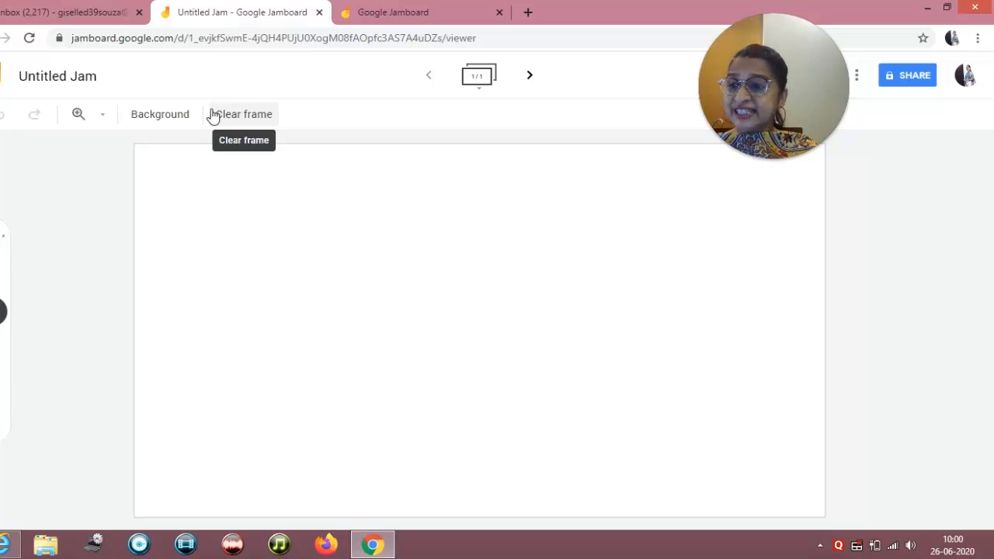
Step: Try the dotted background on the blank frame and change it to the Graph background
{"action": "left_click", "coordinate": [165, 120]}
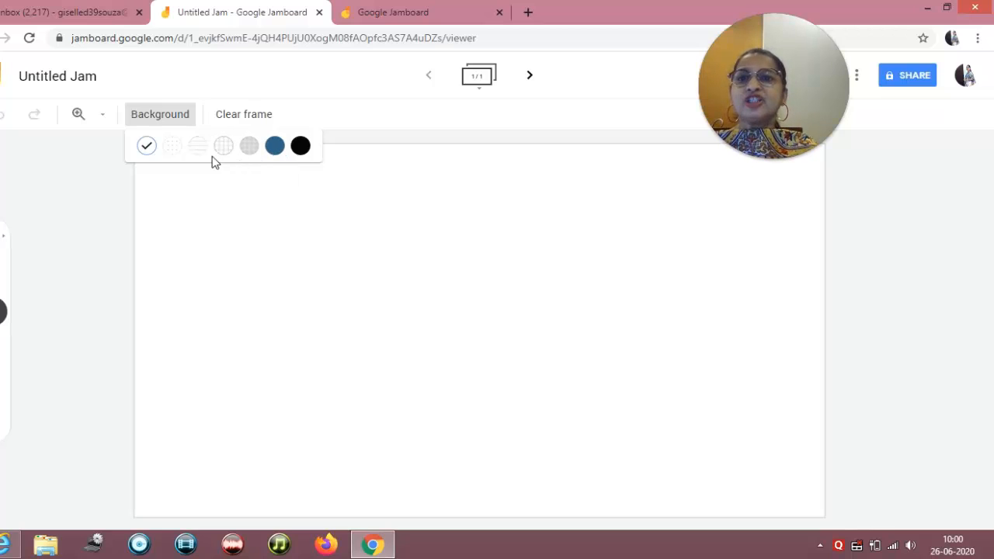
{"action": "left_click", "coordinate": [179, 151]}
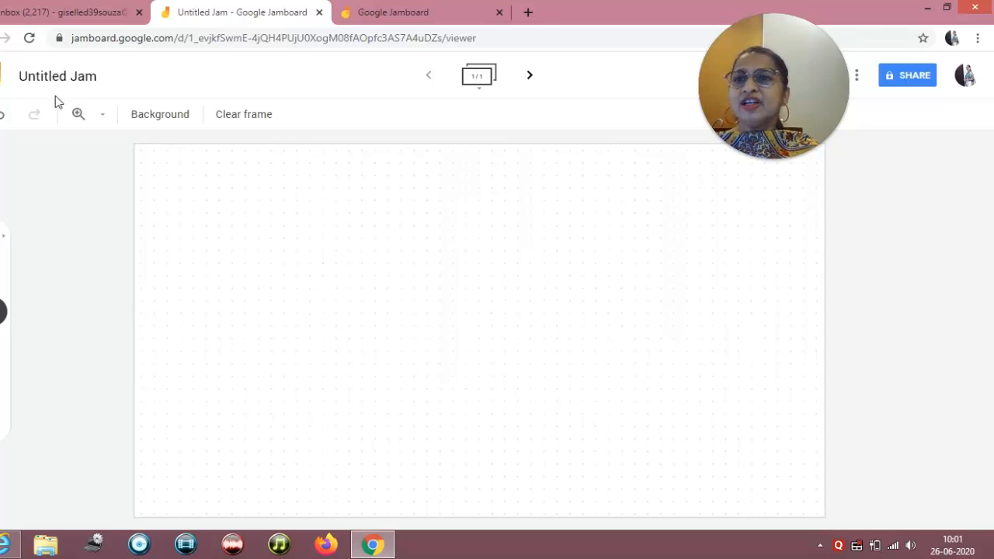
{"action": "left_click", "coordinate": [181, 121]}
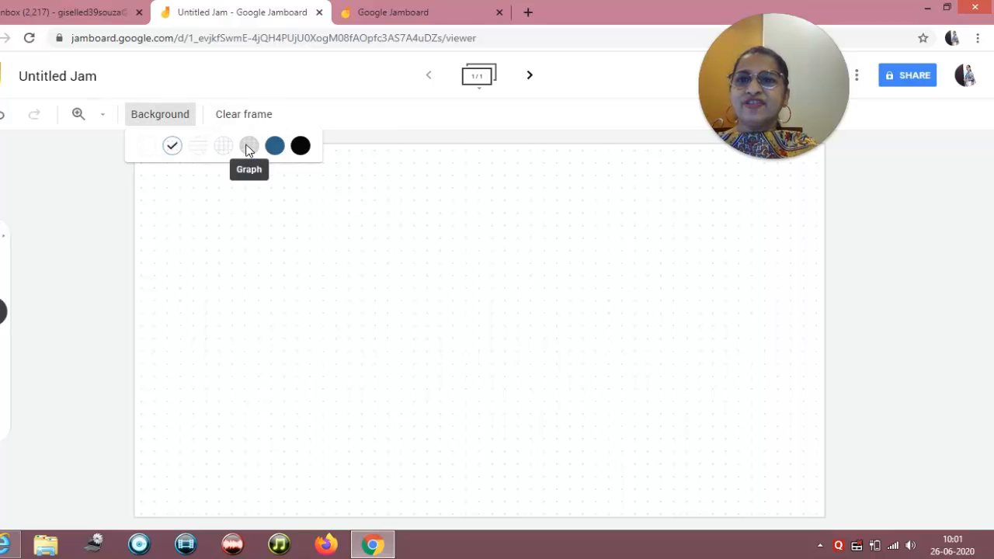
{"action": "left_click", "coordinate": [248, 147]}
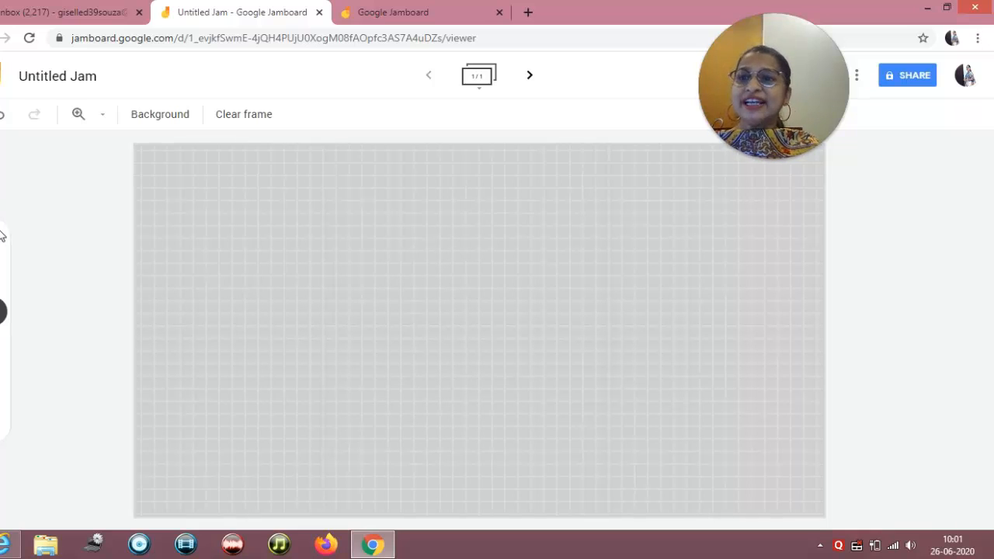
{"action": "left_click", "coordinate": [948, 9]}
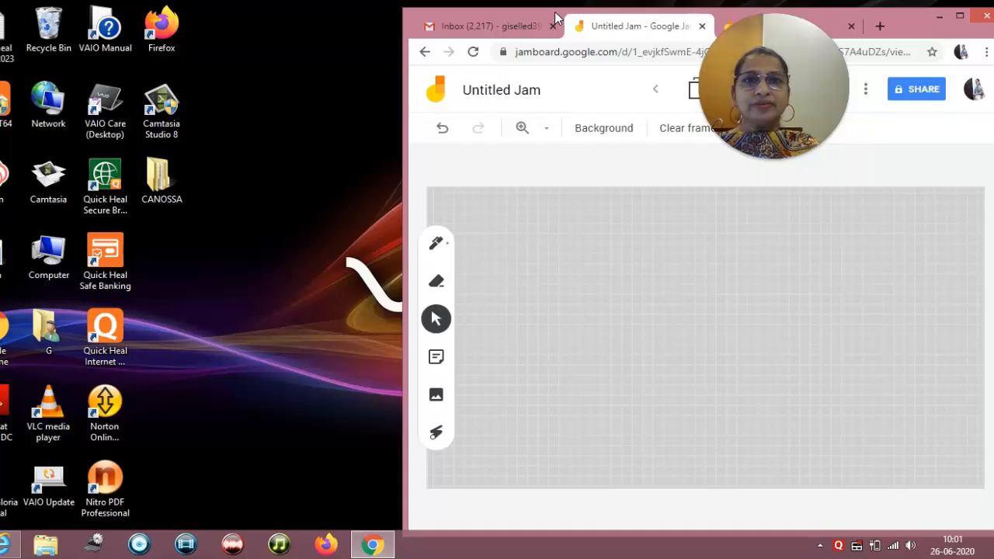
{"action": "left_click_drag", "start_coordinate": [555, 13], "coordinate": [323, 2]}
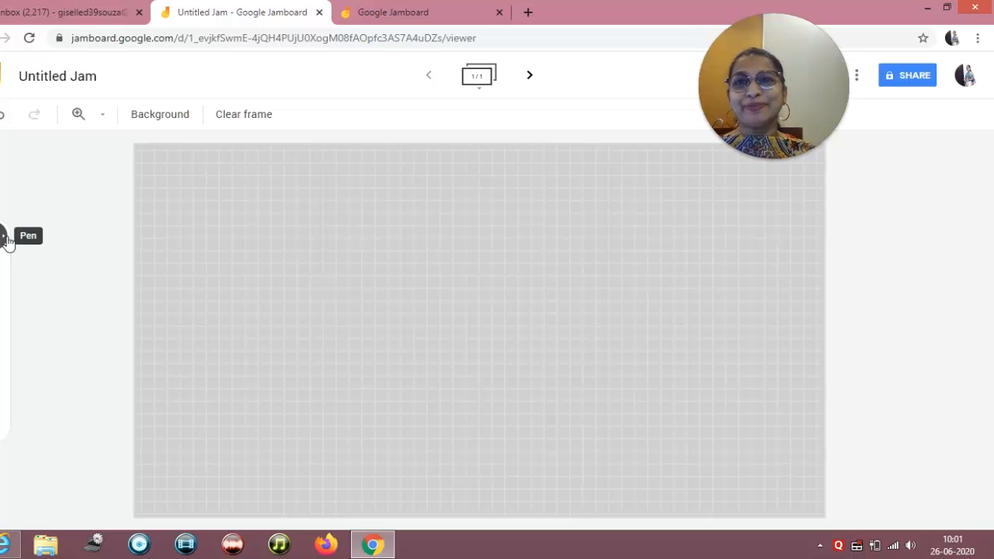
Step: Handwrite a lowercase letter "a" in the upper-left area of the frame with the Pen tool
{"action": "left_click", "coordinate": [4, 235]}
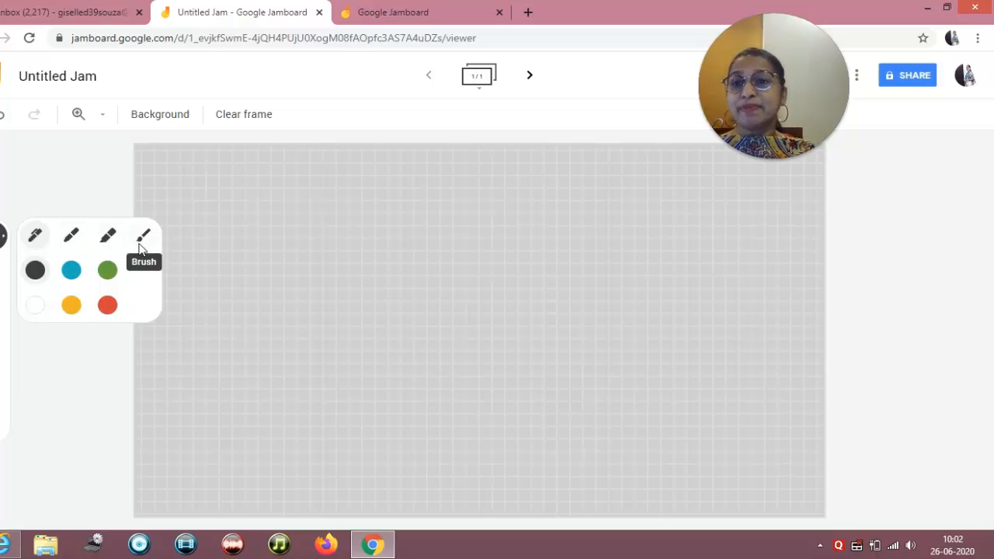
{"action": "left_click", "coordinate": [71, 273]}
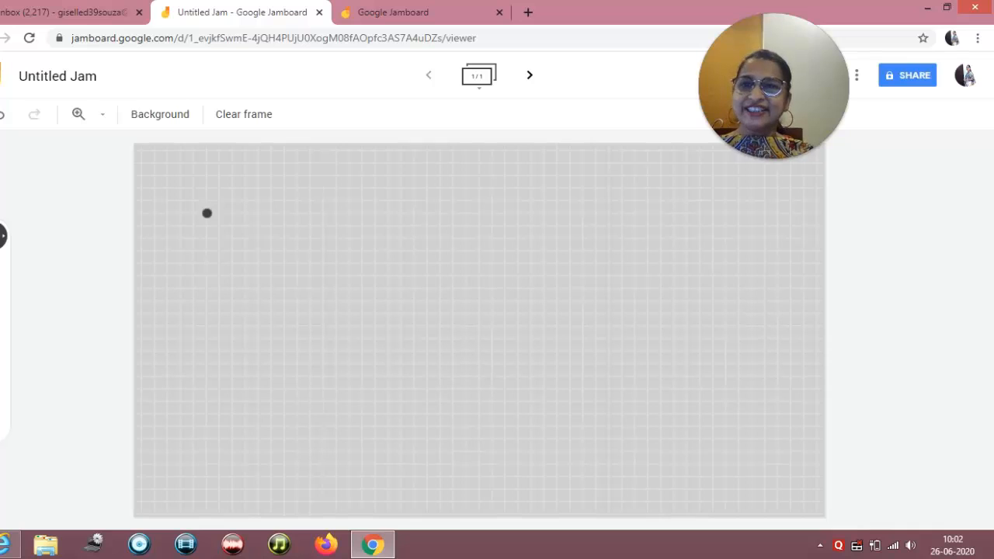
{"action": "mouse_move", "coordinate": [202, 213]}
{"action": "left_mouse_down"}
{"action": "mouse_move", "coordinate": [164, 249]}
{"action": "mouse_move", "coordinate": [168, 258]}
{"action": "mouse_move", "coordinate": [219, 254]}
{"action": "mouse_move", "coordinate": [226, 214]}
{"action": "left_mouse_up"}
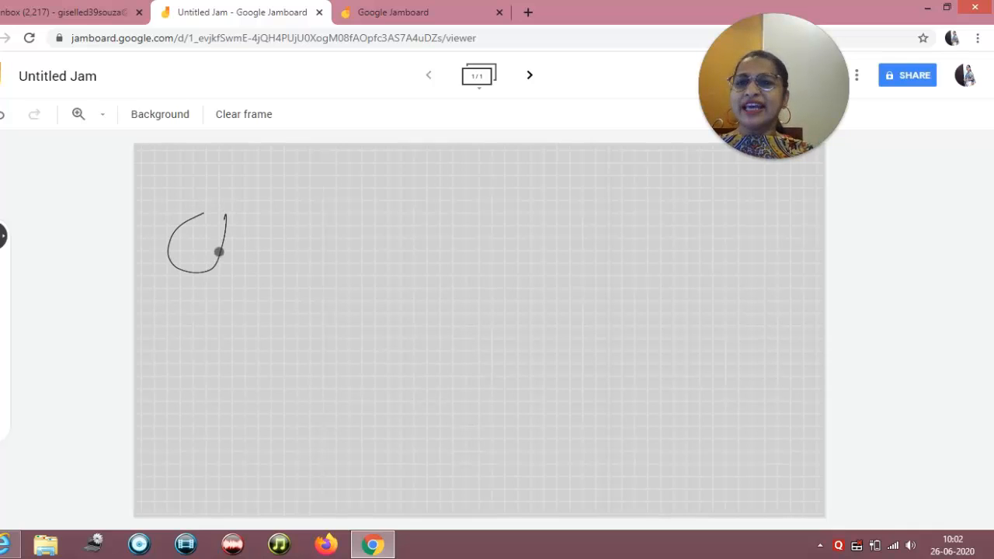
{"action": "mouse_move", "coordinate": [219, 251]}
{"action": "left_mouse_down"}
{"action": "mouse_move", "coordinate": [257, 282]}
{"action": "mouse_move", "coordinate": [277, 275]}
{"action": "left_mouse_up"}
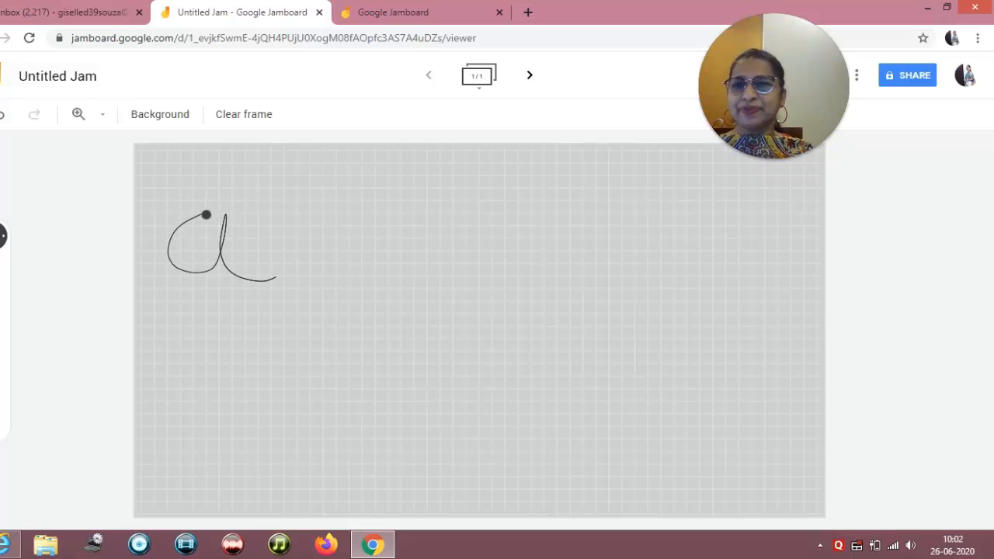
{"action": "left_click", "coordinate": [271, 226]}
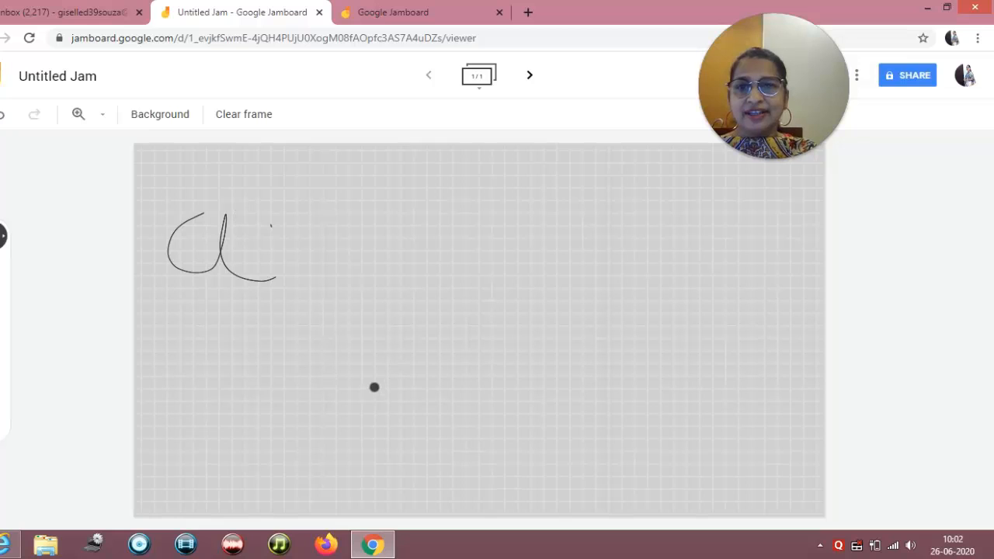
Step: Draw a large capital "A" in the middle of the frame using separate pen strokes
{"action": "mouse_move", "coordinate": [381, 380]}
{"action": "left_mouse_down"}
{"action": "mouse_move", "coordinate": [525, 150]}
{"action": "mouse_move", "coordinate": [508, 200]}
{"action": "left_mouse_up"}
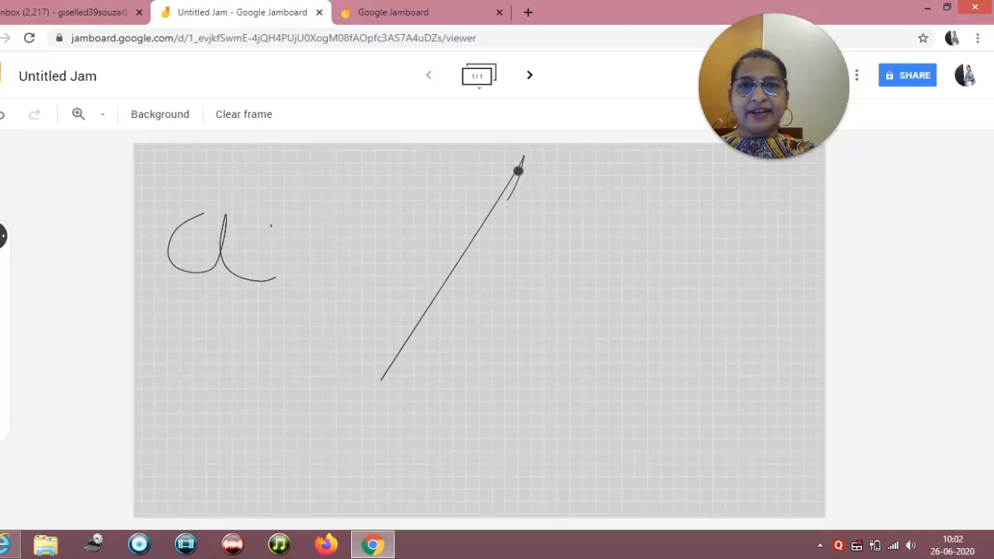
{"action": "left_click_drag", "start_coordinate": [557, 295], "coordinate": [565, 361]}
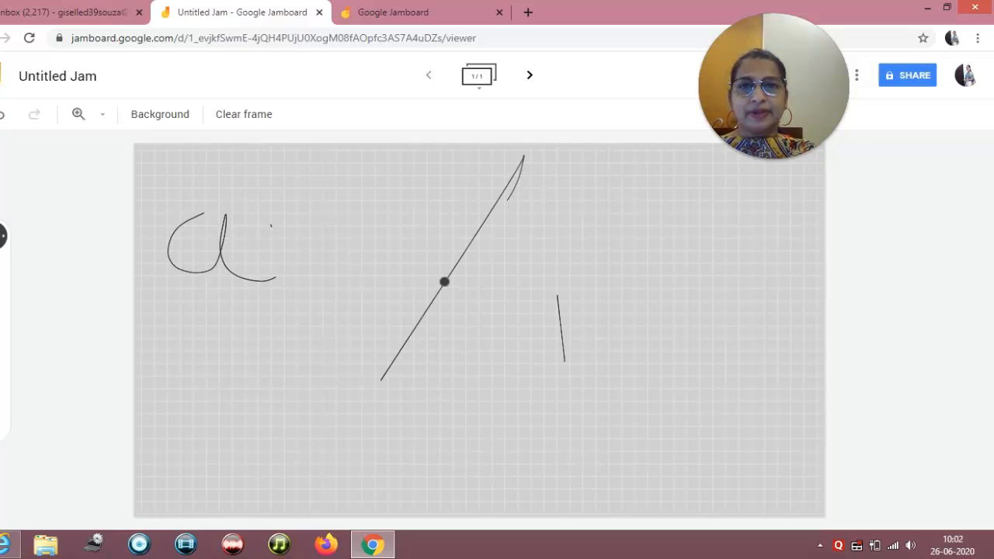
{"action": "left_click_drag", "start_coordinate": [451, 282], "coordinate": [555, 287]}
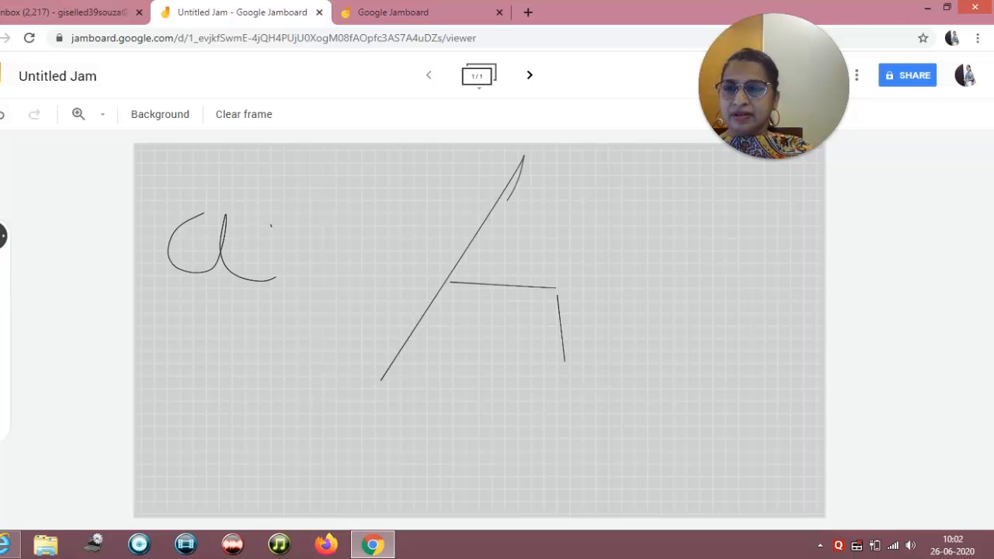
Step: Erase parts of the handwritten letters with the eraser and clear the rest of the frame
{"action": "left_click", "coordinate": [7, 277]}
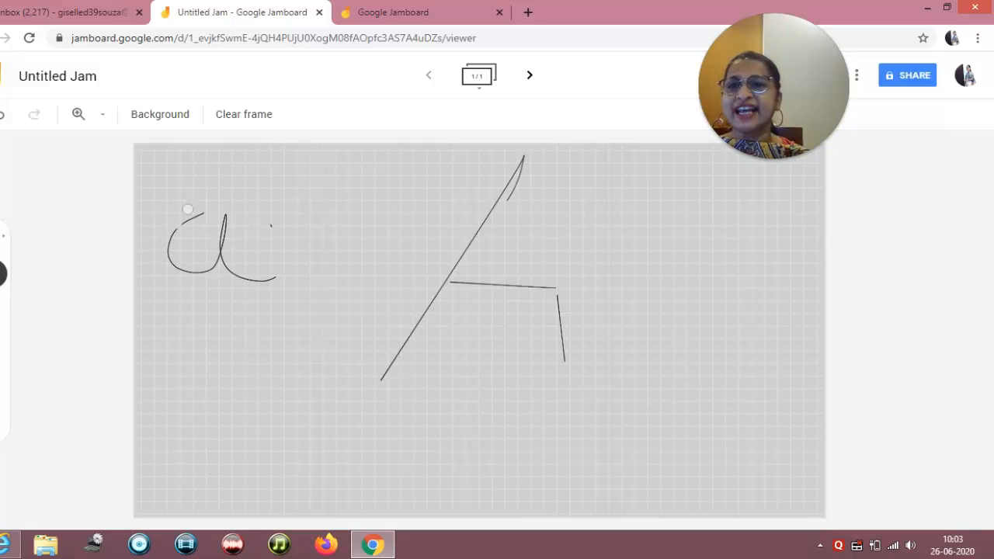
{"action": "mouse_move", "coordinate": [188, 212]}
{"action": "left_mouse_down"}
{"action": "mouse_move", "coordinate": [246, 230]}
{"action": "mouse_move", "coordinate": [273, 215]}
{"action": "mouse_move", "coordinate": [281, 259]}
{"action": "mouse_move", "coordinate": [482, 224]}
{"action": "mouse_move", "coordinate": [526, 240]}
{"action": "mouse_move", "coordinate": [548, 207]}
{"action": "mouse_move", "coordinate": [540, 230]}
{"action": "mouse_move", "coordinate": [562, 360]}
{"action": "left_mouse_up"}
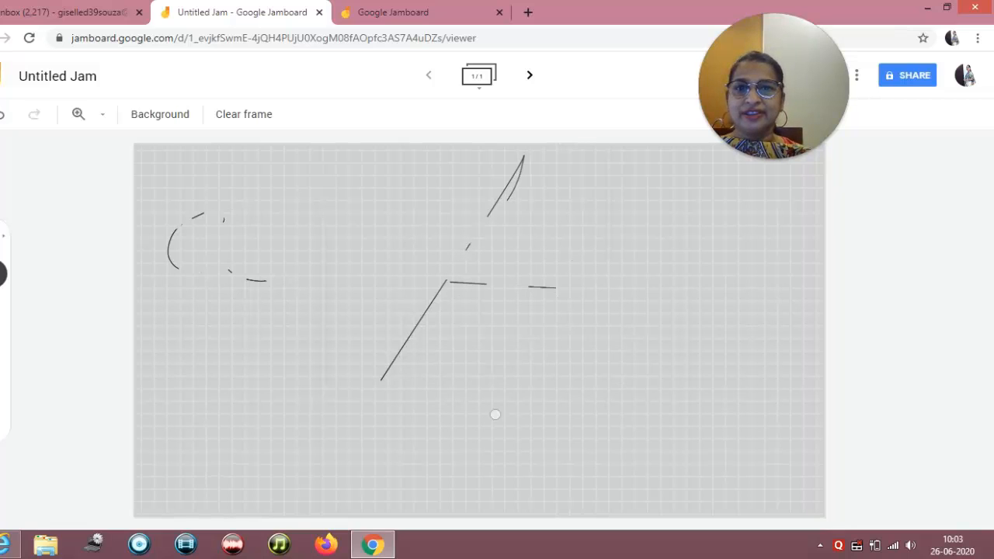
{"action": "left_click_drag", "start_coordinate": [512, 328], "coordinate": [386, 234]}
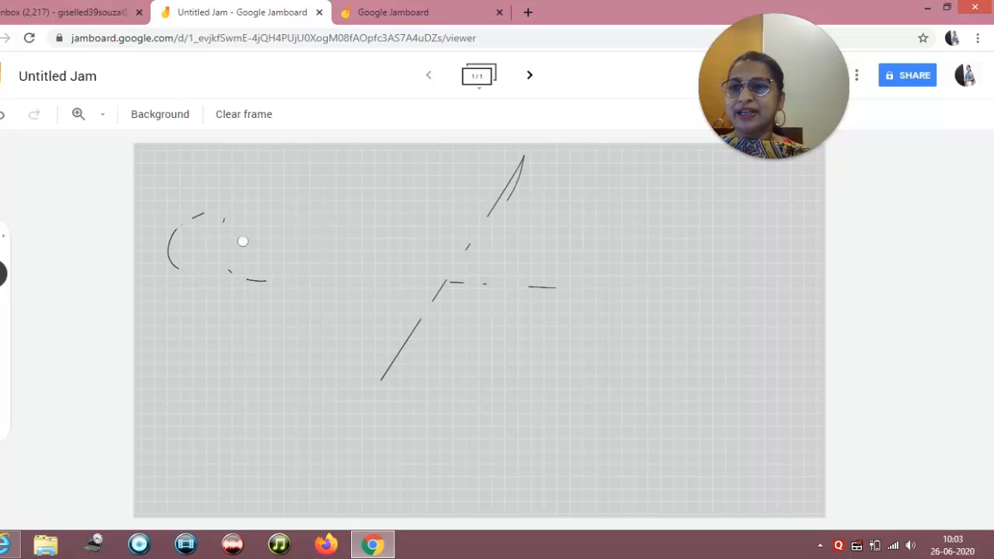
{"action": "left_click", "coordinate": [247, 124]}
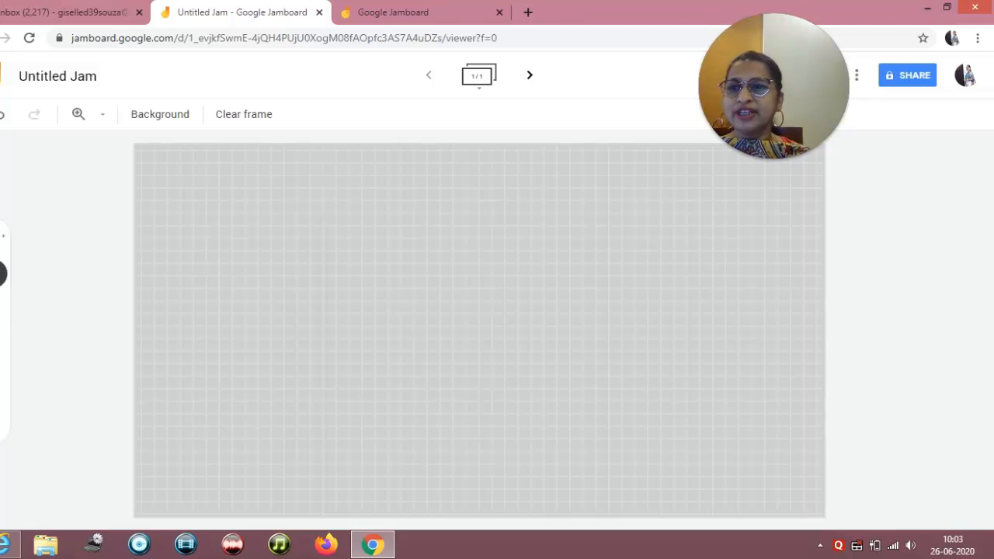
Step: Start adding an image from the device and browse to the JAMBOARD folder inside CANOSSA
{"action": "left_click", "coordinate": [9, 321]}
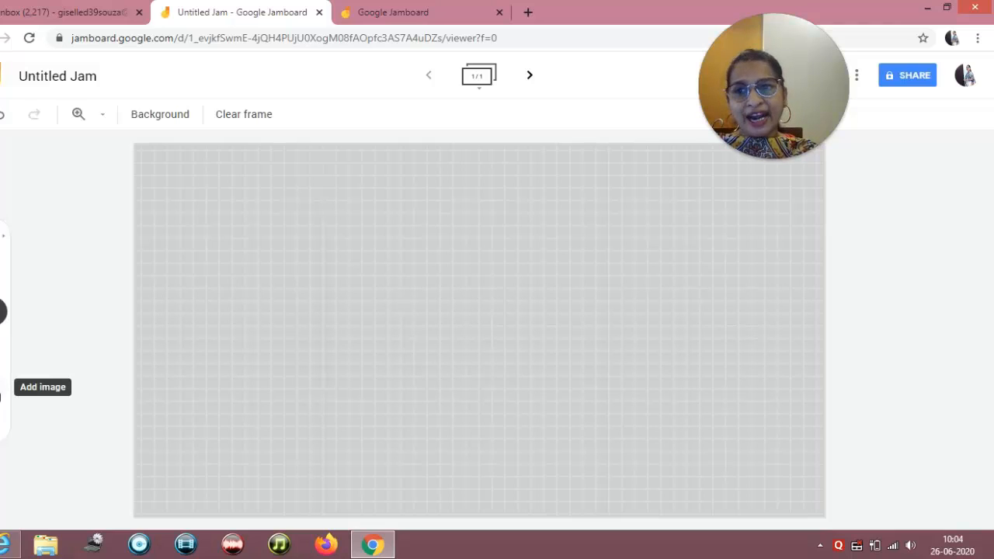
{"action": "left_click", "coordinate": [3, 388]}
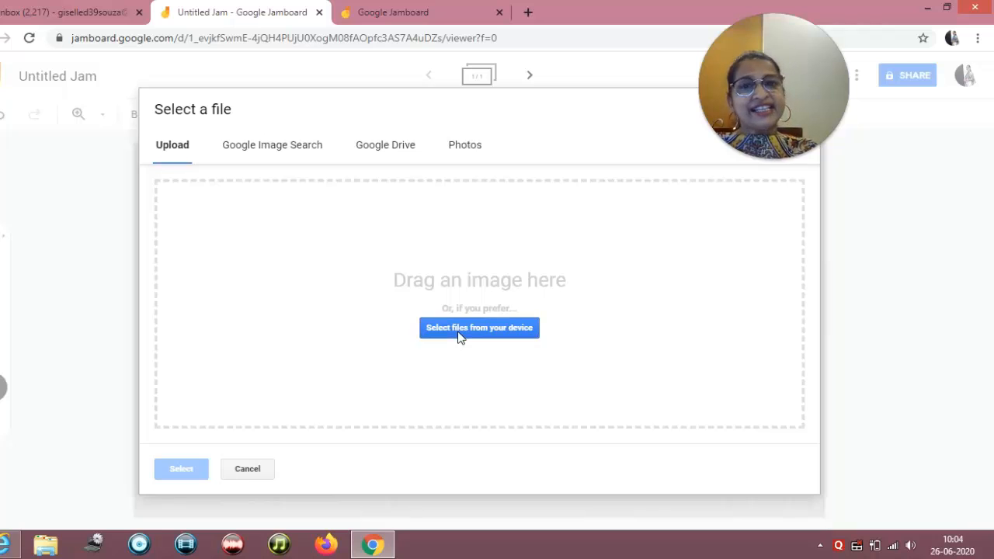
{"action": "left_click", "coordinate": [458, 336]}
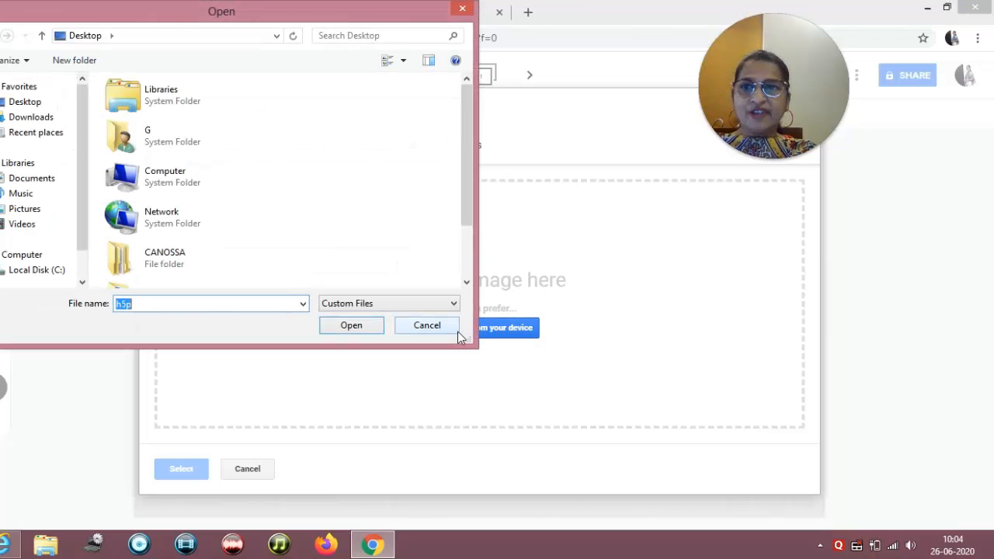
{"action": "left_click", "coordinate": [182, 266]}
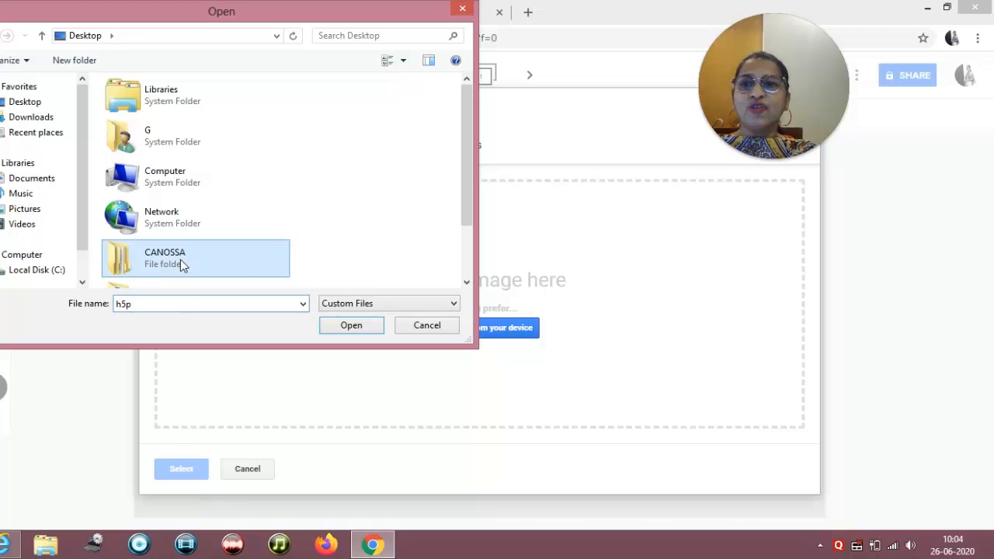
{"action": "left_click", "coordinate": [348, 327]}
{"action": "left_click", "coordinate": [165, 122]}
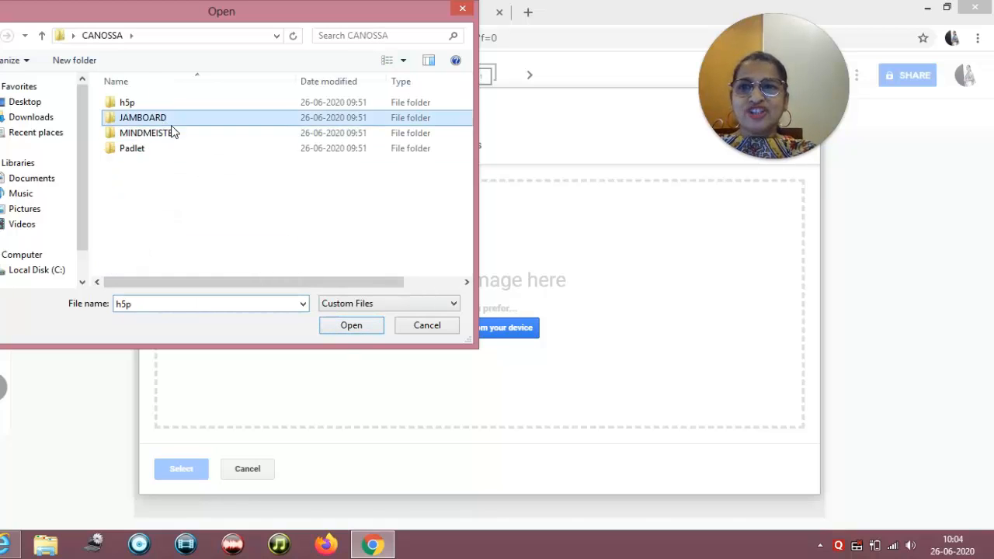
{"action": "left_click", "coordinate": [334, 327]}
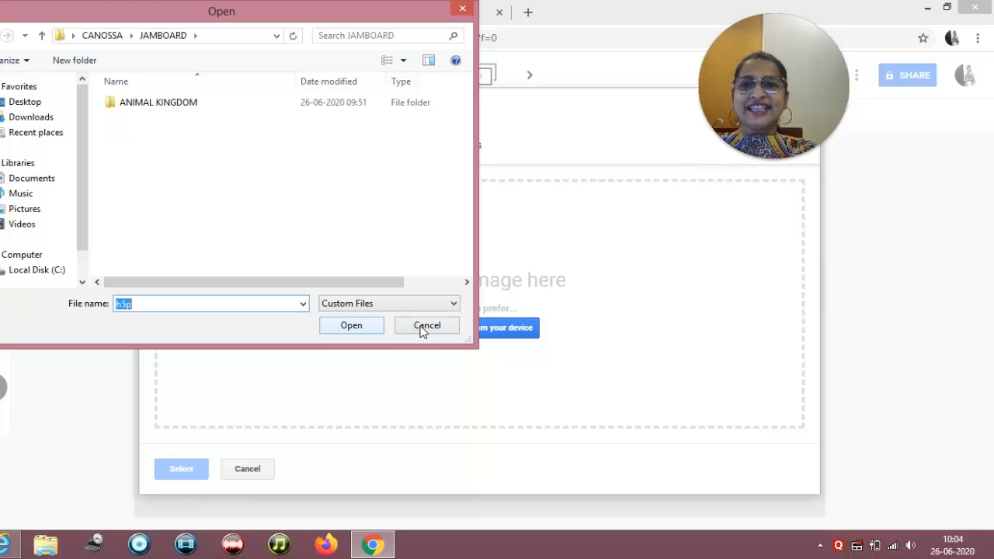
Step: Insert the DOG picture from the ANIMAL KINGDOM folder into the frame
{"action": "left_click", "coordinate": [369, 332]}
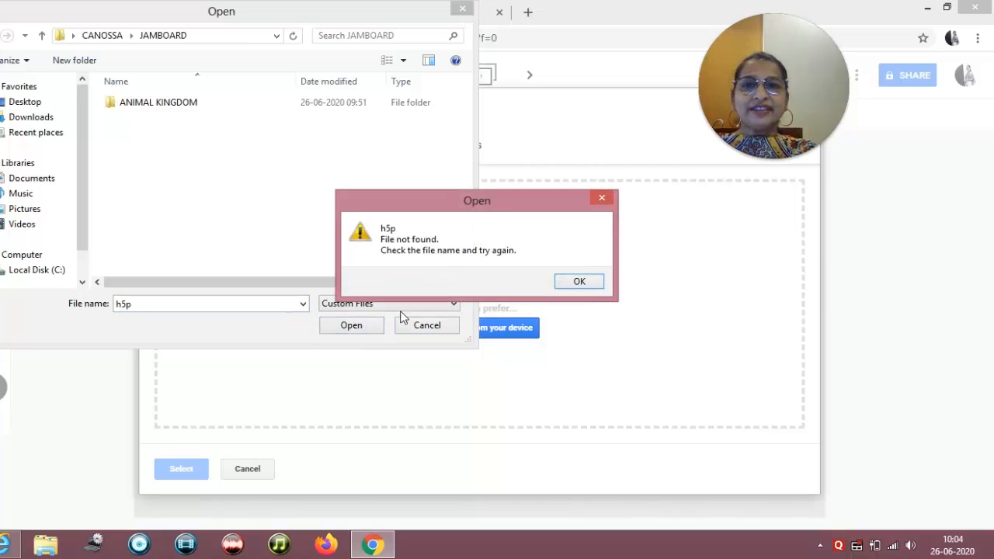
{"action": "left_click", "coordinate": [604, 200]}
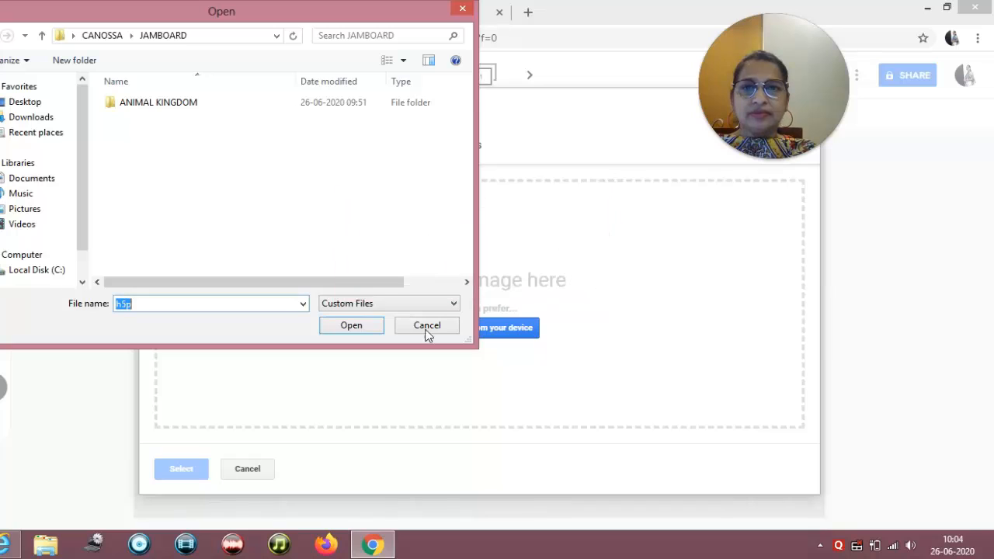
{"action": "left_click", "coordinate": [117, 103]}
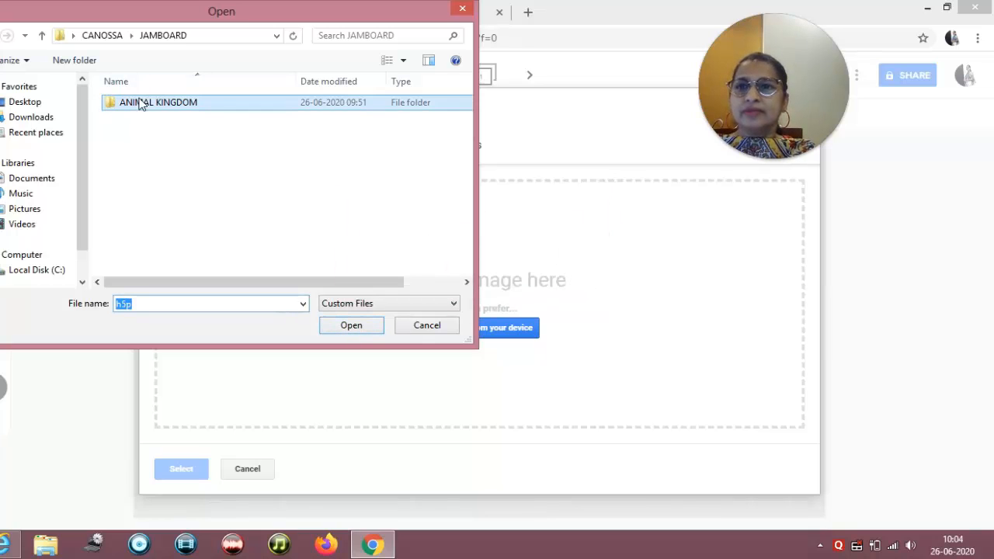
{"action": "left_click", "coordinate": [350, 331]}
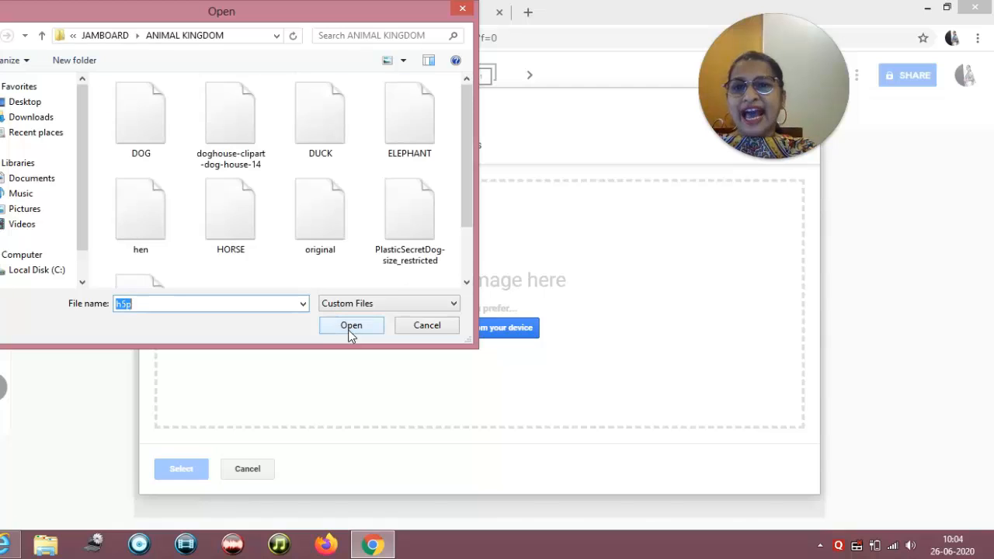
{"action": "left_click", "coordinate": [148, 120]}
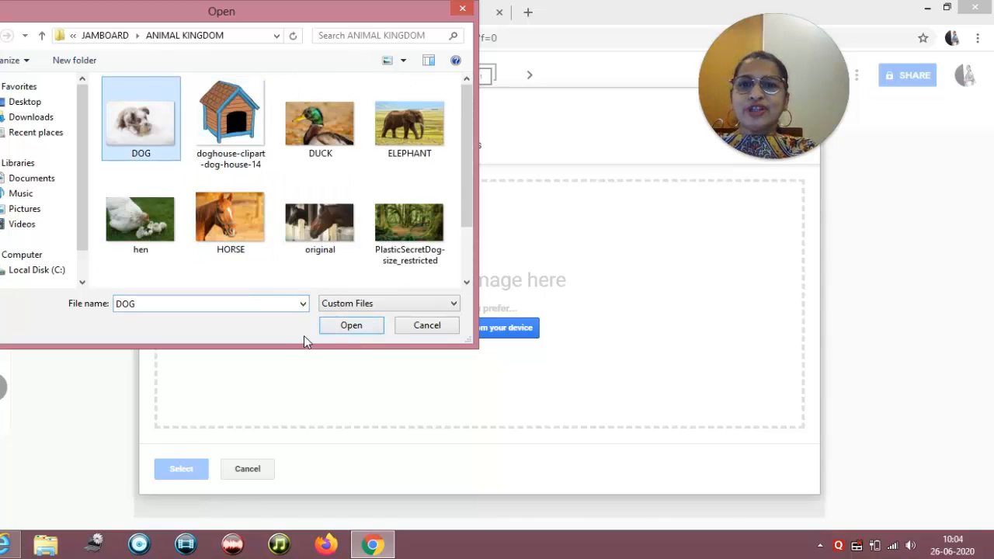
{"action": "left_click", "coordinate": [349, 326]}
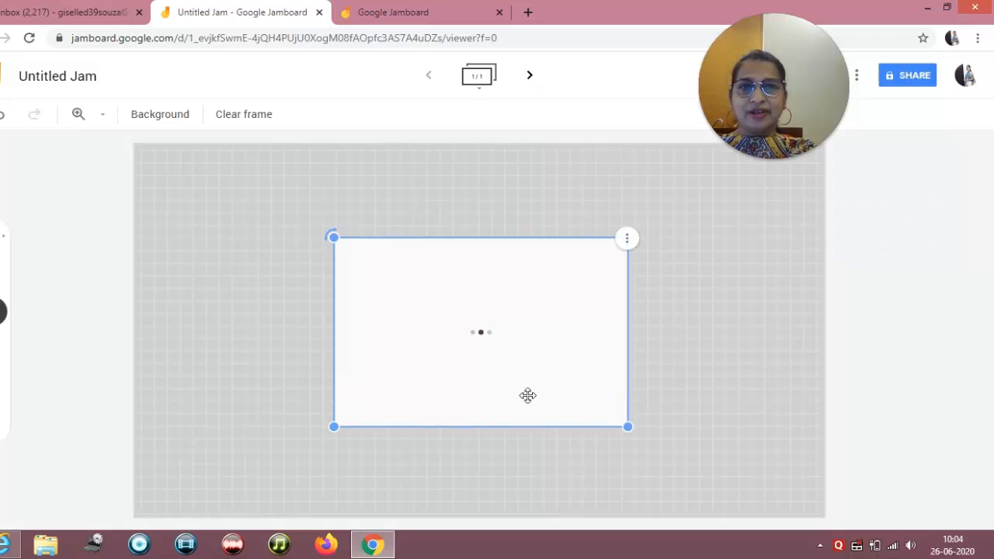
Step: Shrink the dog picture and move it to the upper-left corner of the frame
{"action": "left_click", "coordinate": [604, 425]}
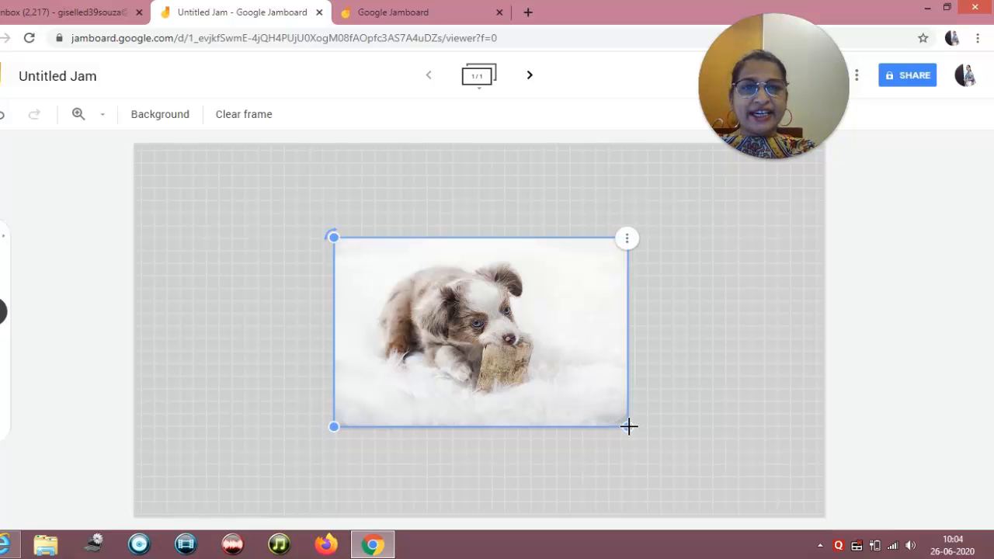
{"action": "left_click_drag", "start_coordinate": [625, 426], "coordinate": [539, 399]}
{"action": "left_click_drag", "start_coordinate": [464, 339], "coordinate": [281, 276]}
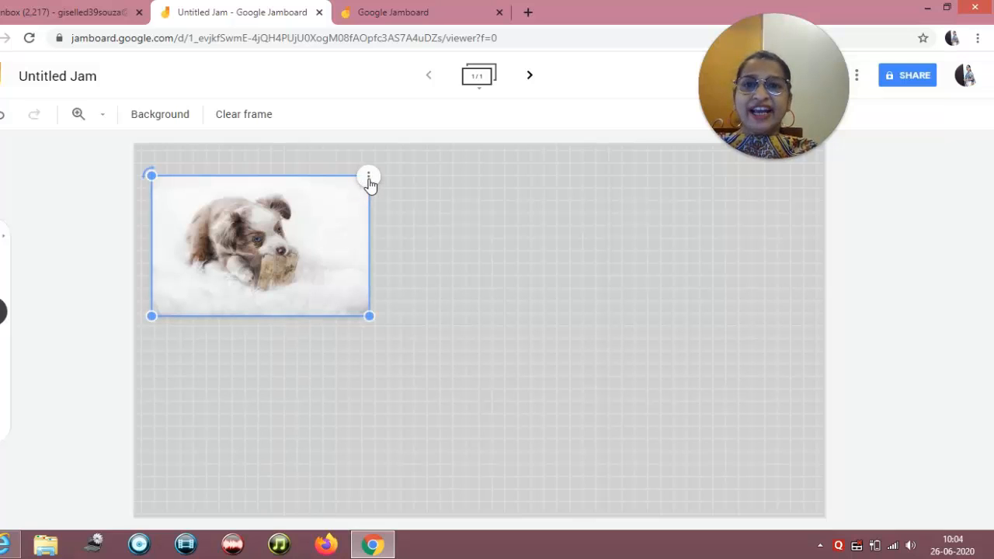
Step: Duplicate the dog picture and place the copy to the right of the original
{"action": "left_click", "coordinate": [369, 179]}
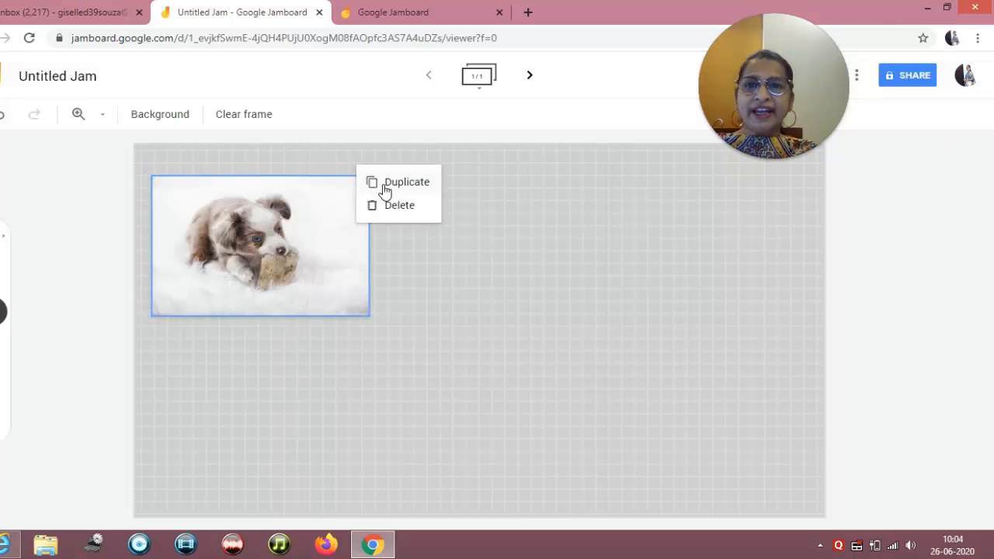
{"action": "left_click", "coordinate": [386, 183]}
{"action": "left_click_drag", "start_coordinate": [357, 238], "coordinate": [562, 226]}
Step: Delete the duplicated dog picture and select the original one
{"action": "left_click", "coordinate": [642, 186]}
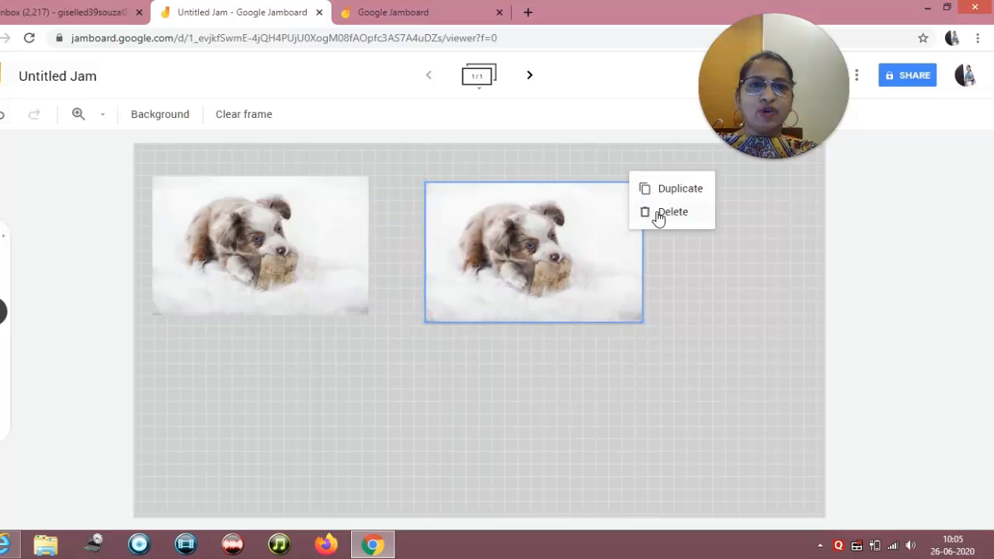
{"action": "left_click", "coordinate": [657, 214]}
{"action": "left_click", "coordinate": [275, 198]}
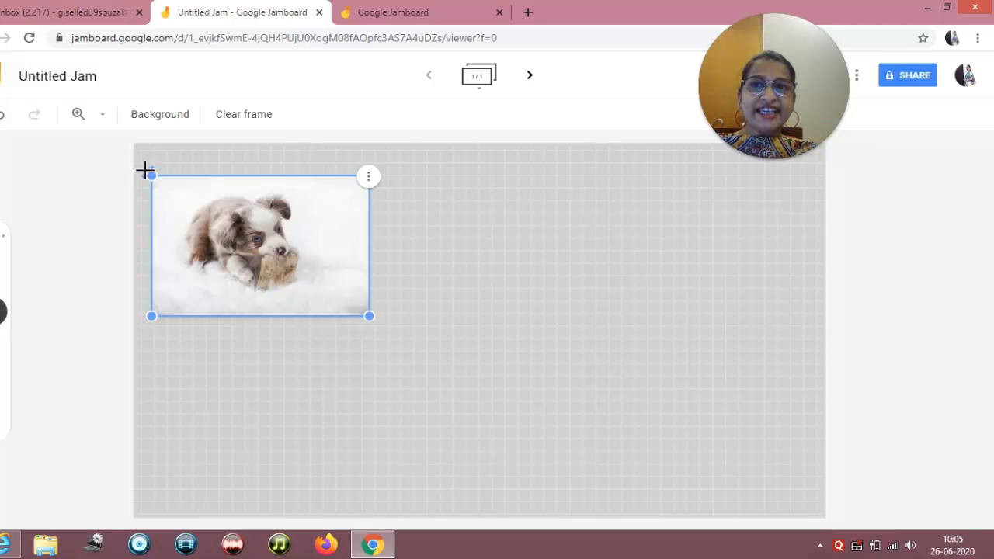
Step: Rotate the dog picture counterclockwise and move it slightly down within the frame's upper-left area
{"action": "left_click_drag", "start_coordinate": [148, 172], "coordinate": [133, 226]}
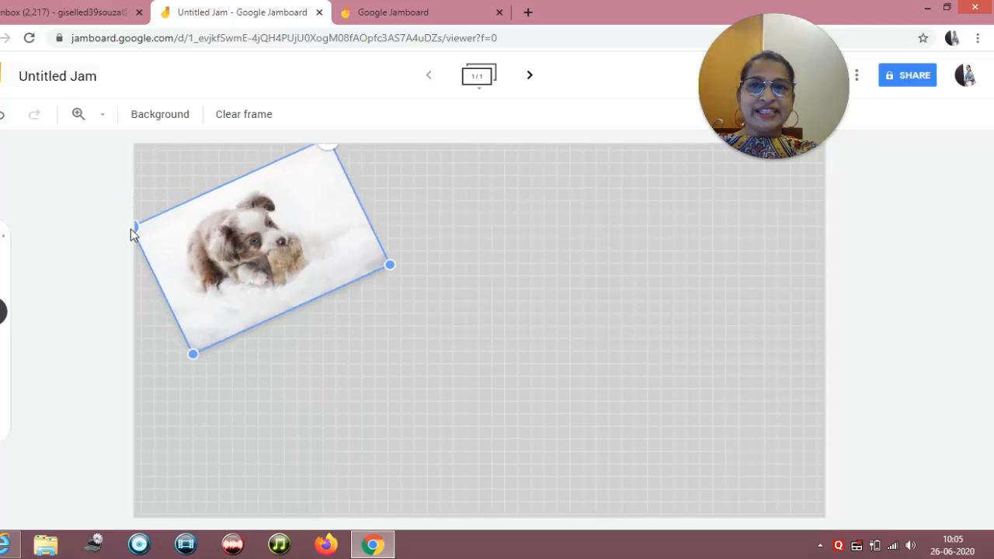
{"action": "left_click_drag", "start_coordinate": [237, 230], "coordinate": [253, 265]}
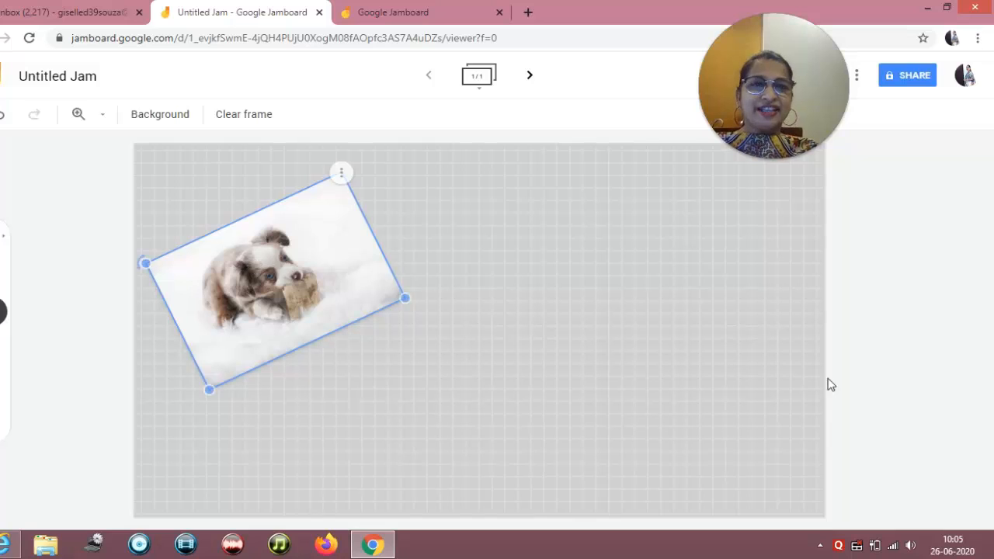
{"action": "left_click", "coordinate": [593, 354]}
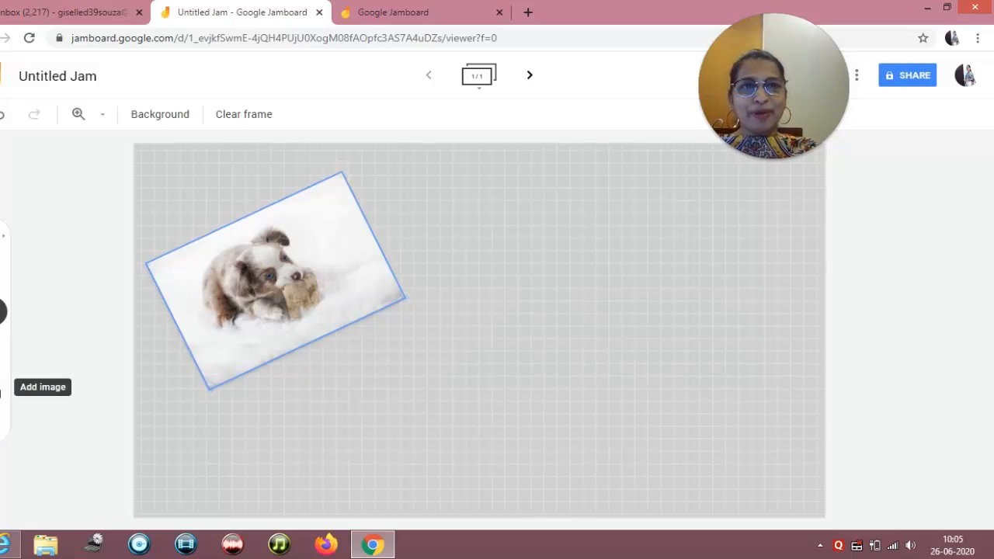
Step: Insert the DUCK picture from the ANIMAL KINGDOM folder at a reduced size beside the dog, near the frame's top centre
{"action": "left_click", "coordinate": [3, 387]}
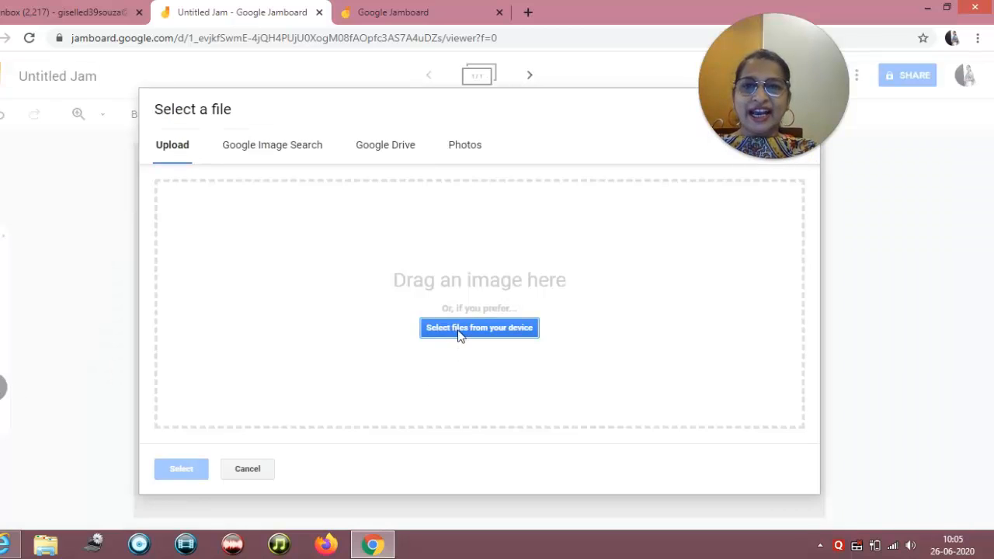
{"action": "left_click", "coordinate": [459, 330]}
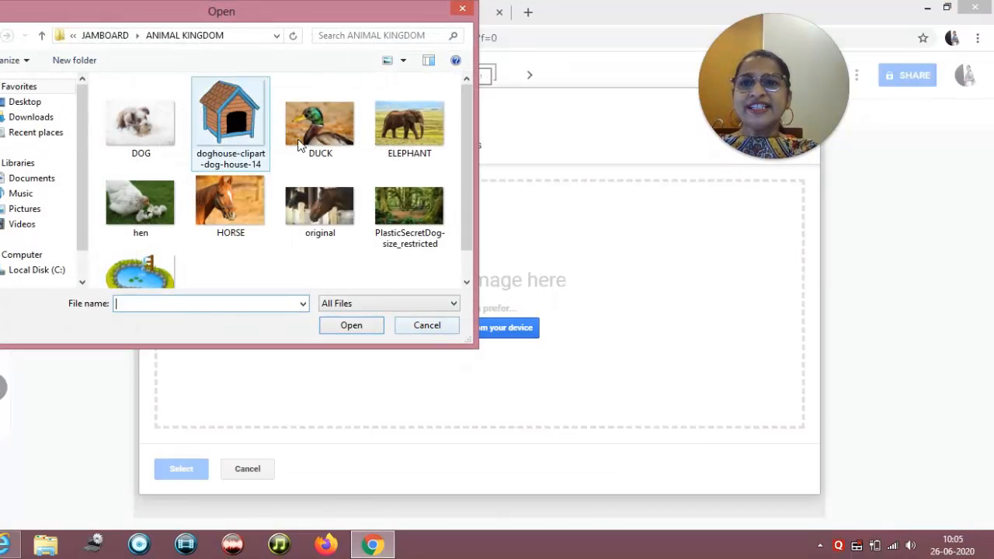
{"action": "left_click", "coordinate": [333, 130]}
{"action": "left_click", "coordinate": [340, 329]}
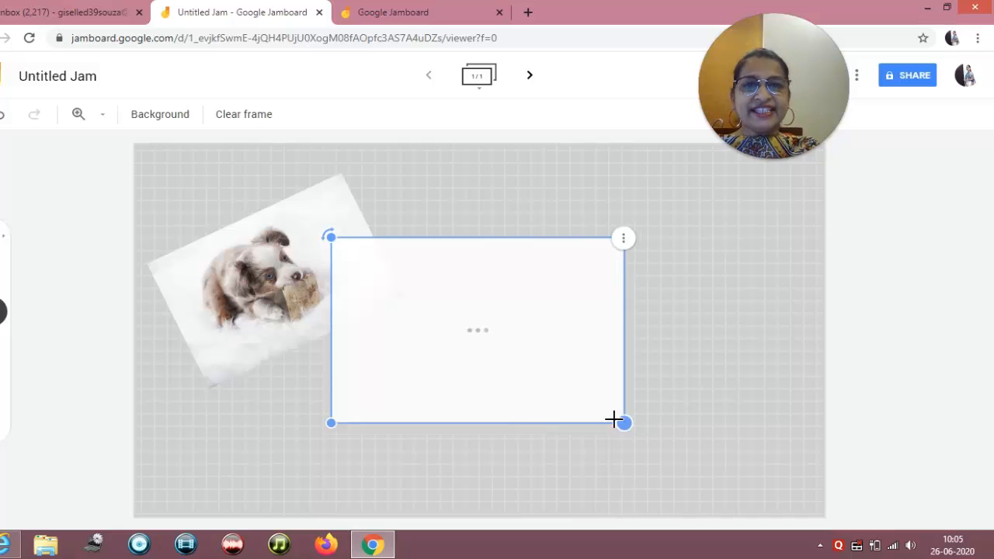
{"action": "left_click_drag", "start_coordinate": [457, 338], "coordinate": [533, 266]}
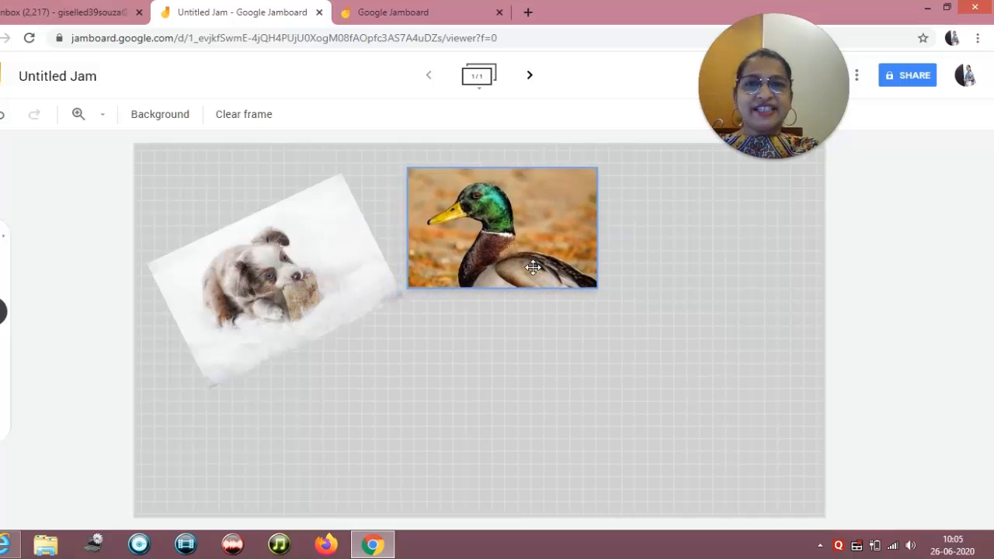
Step: Insert the HORSE picture from the ANIMAL KINGDOM folder into the frame
{"action": "left_click", "coordinate": [3, 392]}
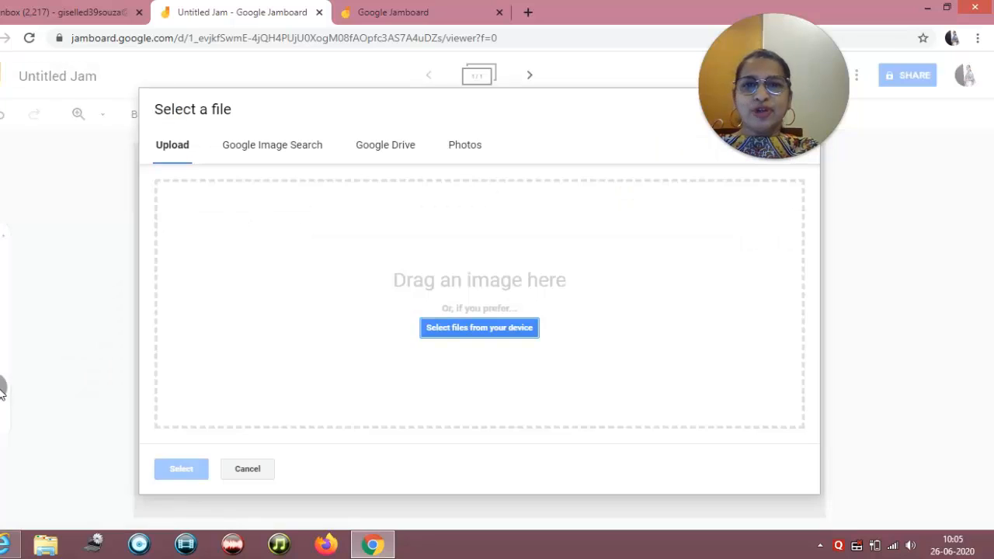
{"action": "left_click", "coordinate": [466, 339]}
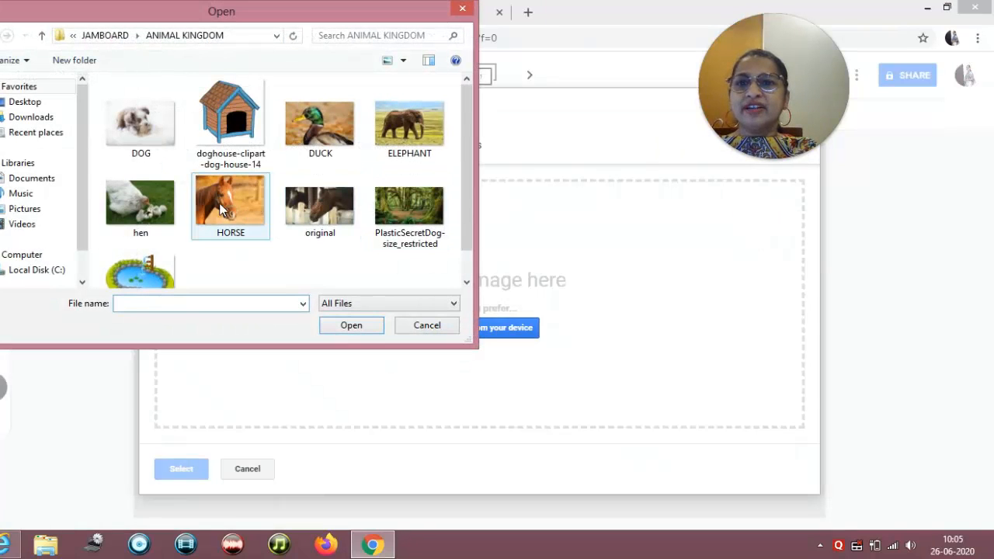
{"action": "left_click", "coordinate": [219, 203]}
{"action": "left_click", "coordinate": [332, 326]}
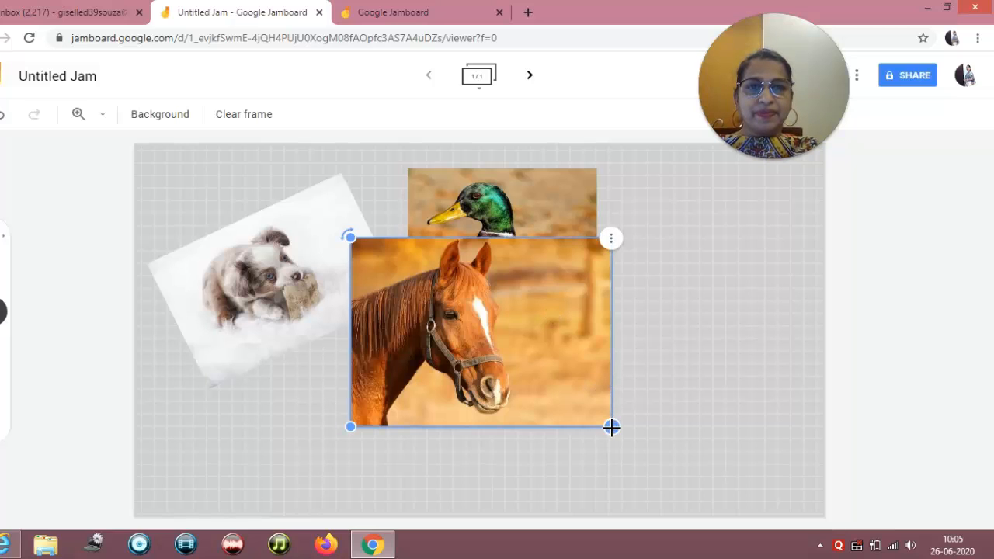
Step: Shrink the horse picture, place it to the right of the duck and rotate it clockwise into a diagonal tilt
{"action": "left_click_drag", "start_coordinate": [612, 427], "coordinate": [493, 373]}
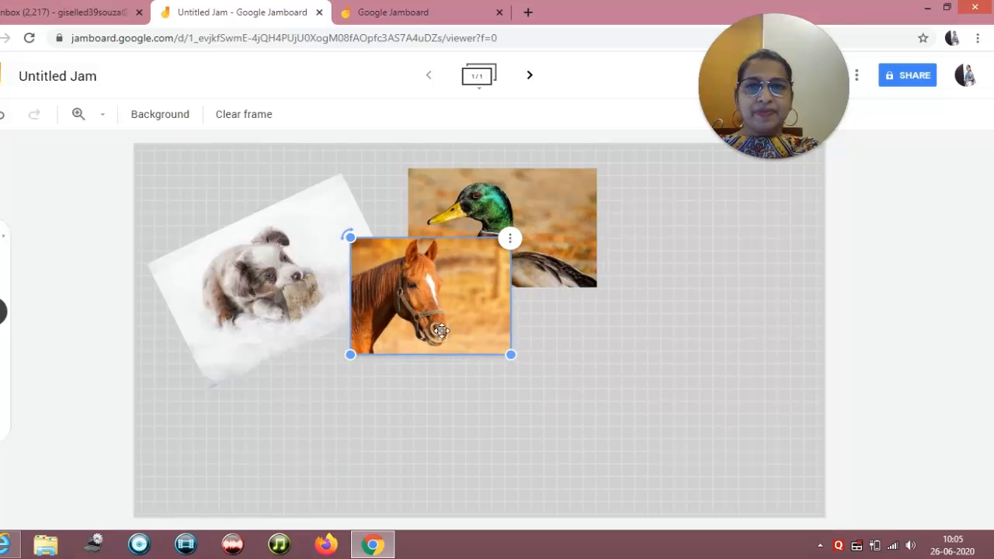
{"action": "left_click_drag", "start_coordinate": [441, 330], "coordinate": [711, 307]}
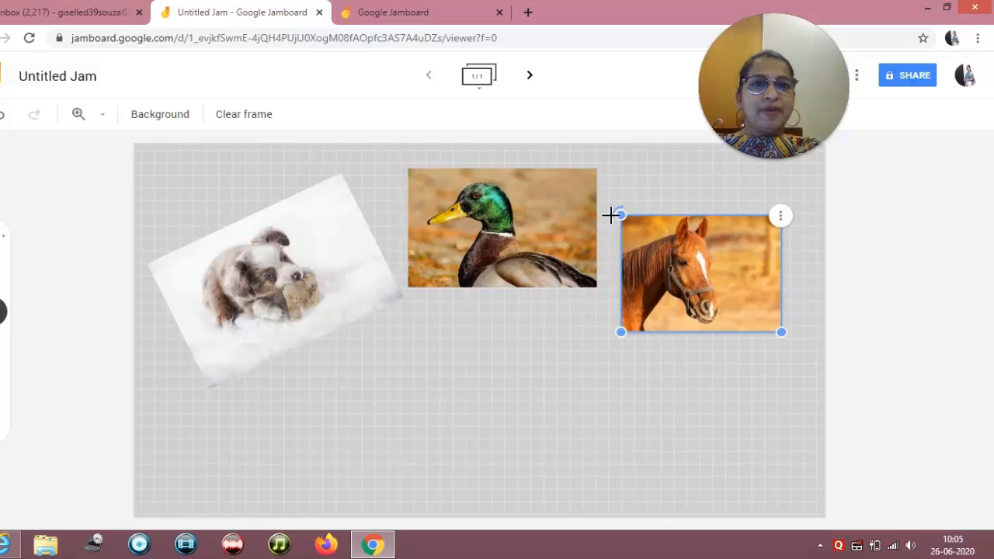
{"action": "left_click_drag", "start_coordinate": [610, 214], "coordinate": [683, 175]}
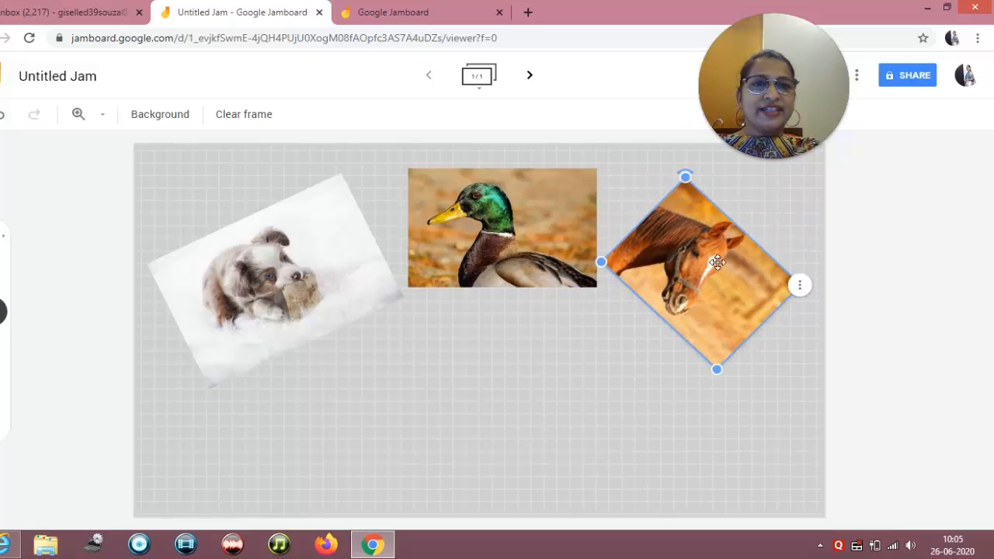
{"action": "left_click_drag", "start_coordinate": [722, 271], "coordinate": [738, 283]}
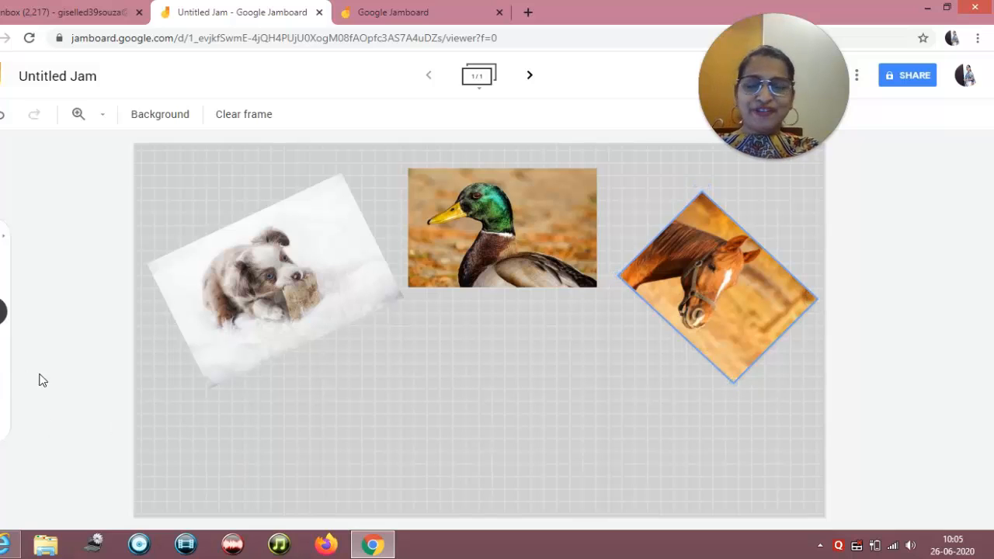
Step: Rename the jam as ANIMAL KINGDOM
{"action": "left_click", "coordinate": [90, 79]}
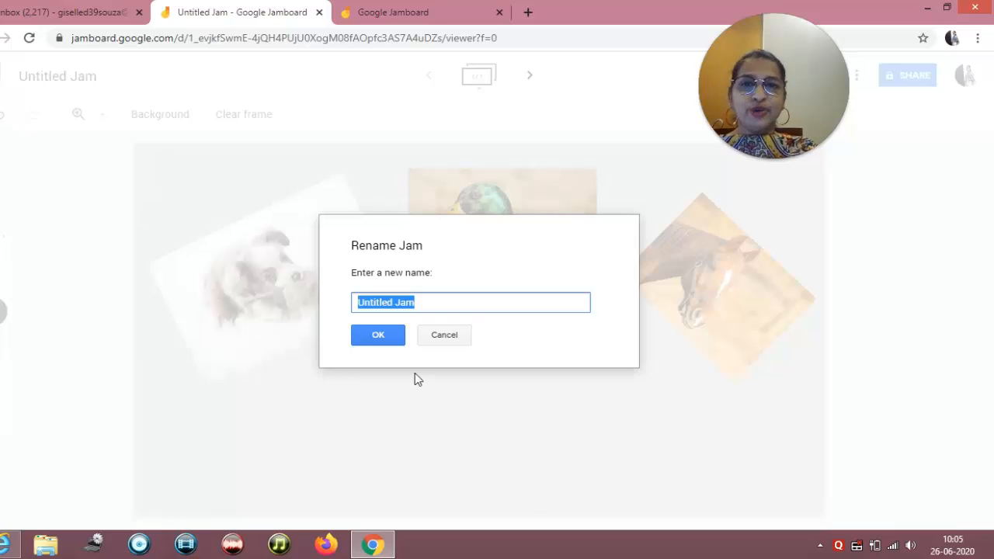
{"action": "key", "text": "BackSpace"}
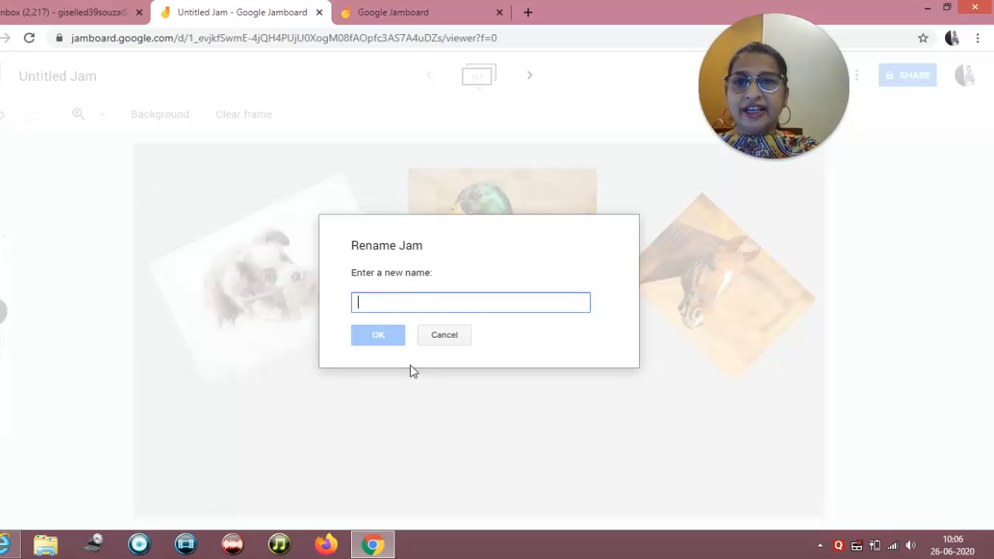
{"action": "type", "text": "AN"}
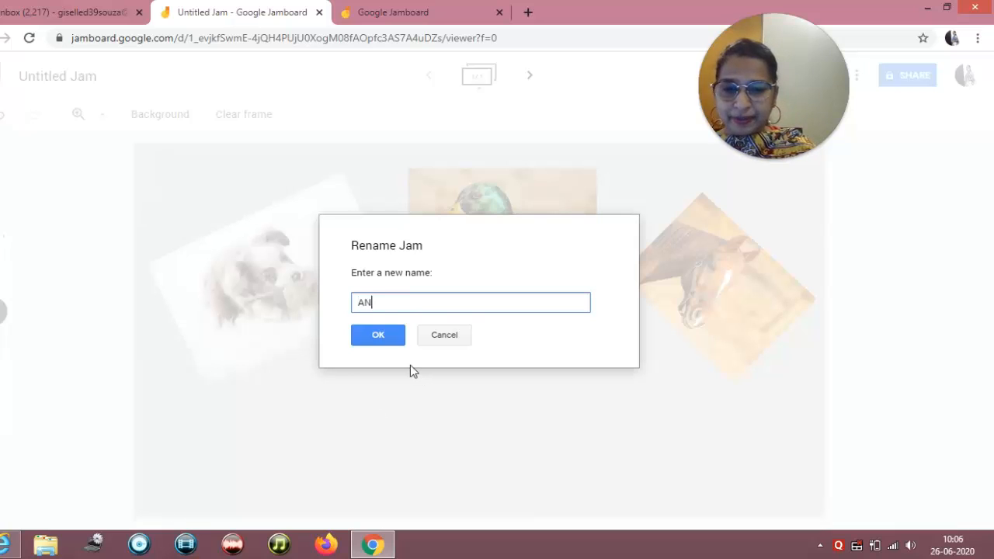
{"action": "type", "text": "IMAL KI"}
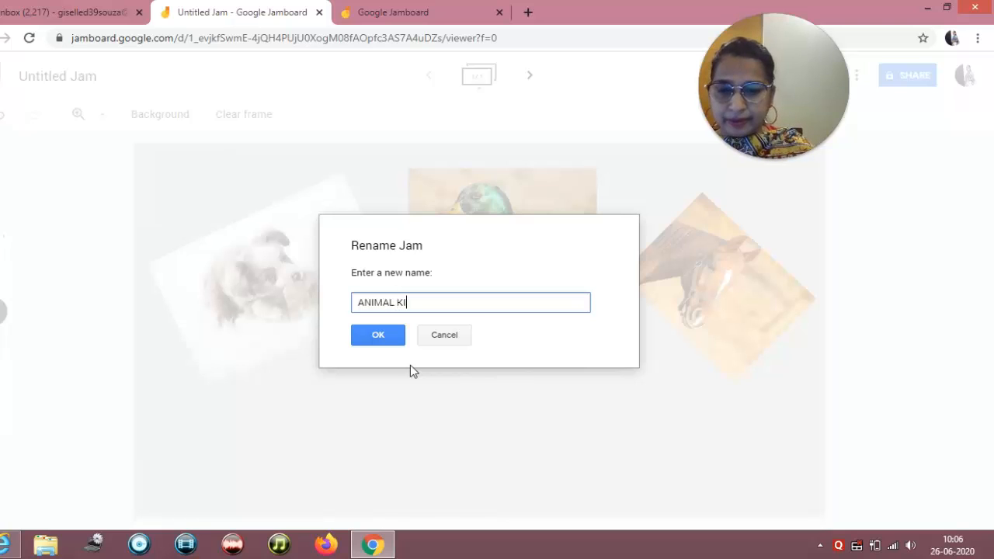
{"action": "type", "text": "NGDOM"}
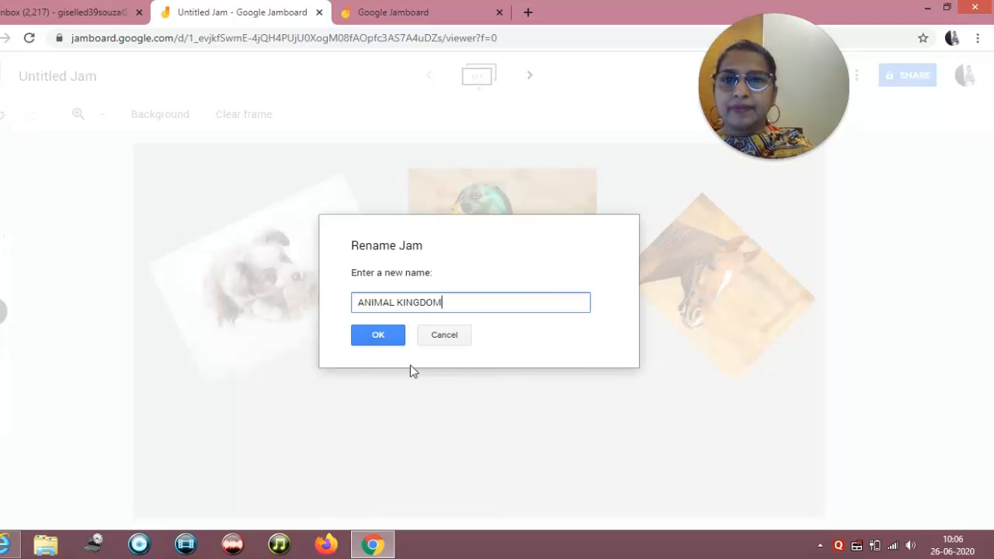
{"action": "left_click", "coordinate": [394, 336]}
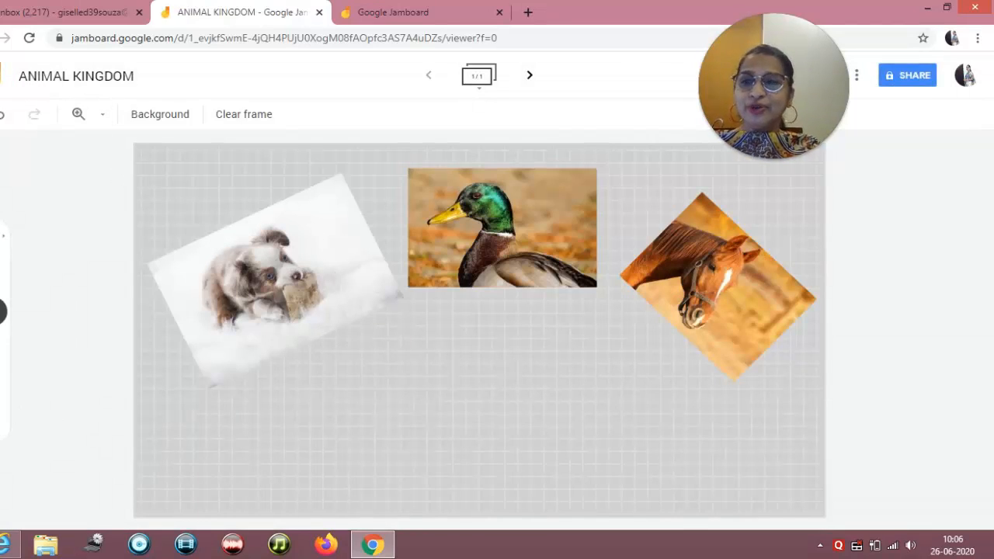
Step: Insert the doghouse-clipart-dog-house-14 picture from the ANIMAL KINGDOM folder at a reduced size below the horse picture
{"action": "left_click", "coordinate": [3, 393]}
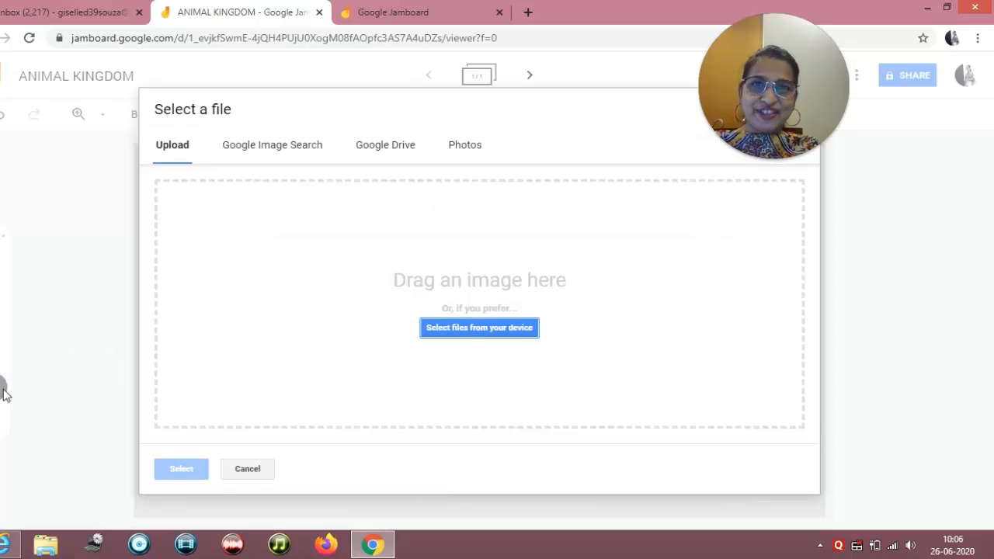
{"action": "left_click", "coordinate": [477, 329]}
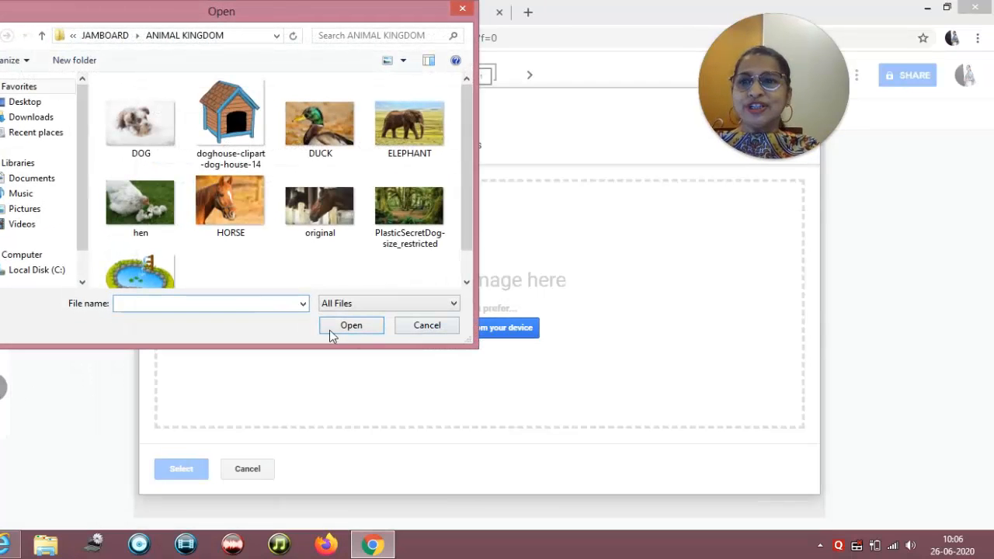
{"action": "left_click", "coordinate": [239, 138]}
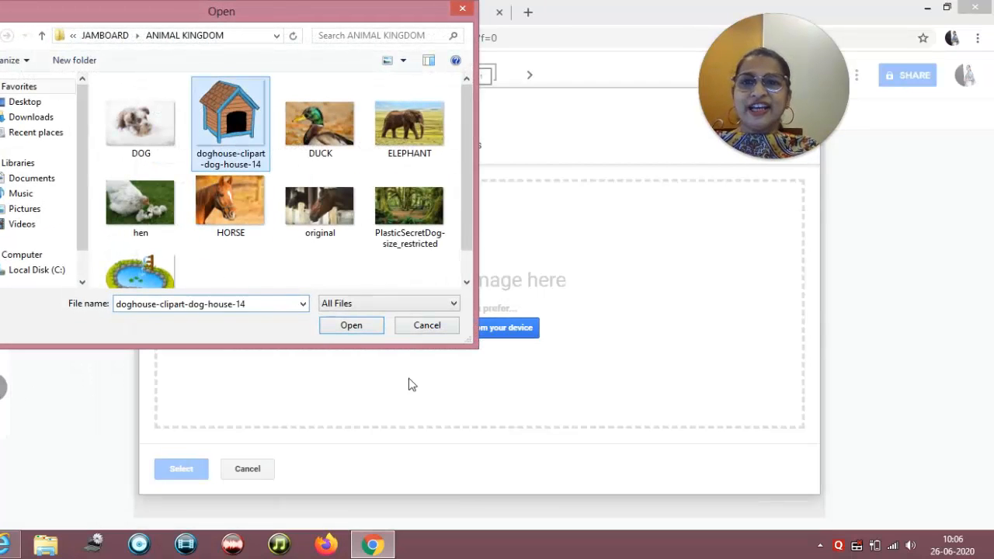
{"action": "left_click", "coordinate": [368, 326]}
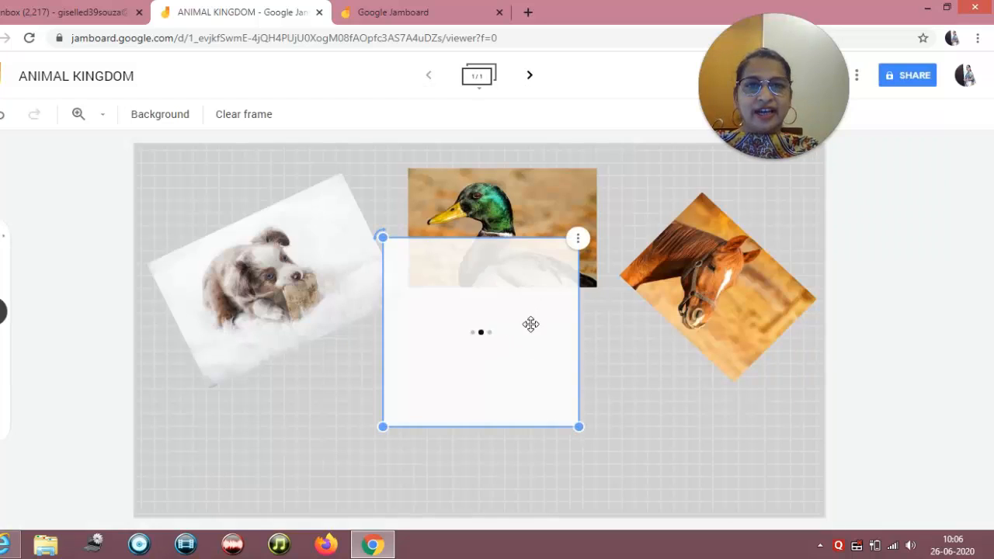
{"action": "left_click_drag", "start_coordinate": [577, 424], "coordinate": [513, 357]}
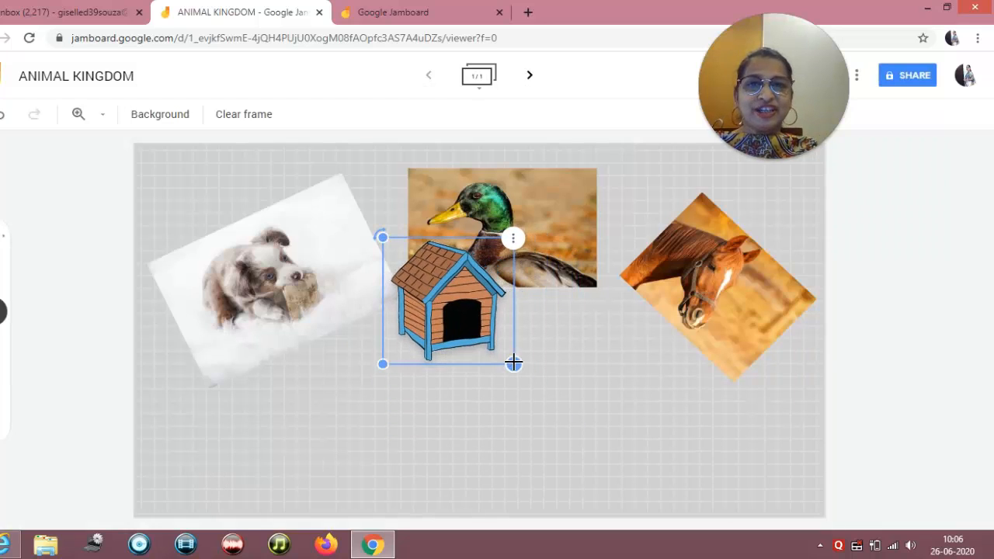
{"action": "left_click_drag", "start_coordinate": [454, 316], "coordinate": [679, 451]}
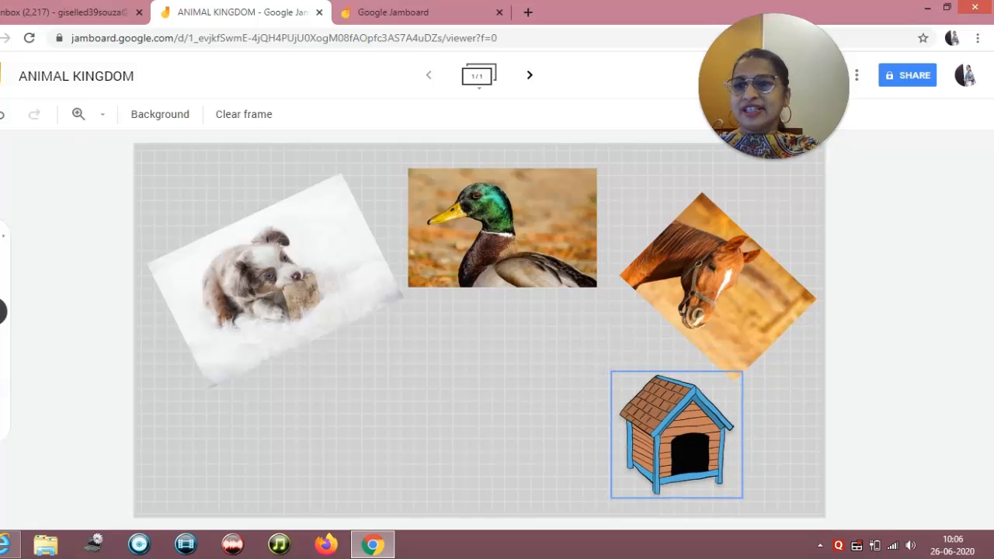
Step: Insert the stable picture named original from the ANIMAL KINGDOM folder at a reduced size below the dog picture
{"action": "left_click", "coordinate": [3, 386]}
{"action": "left_click", "coordinate": [473, 329]}
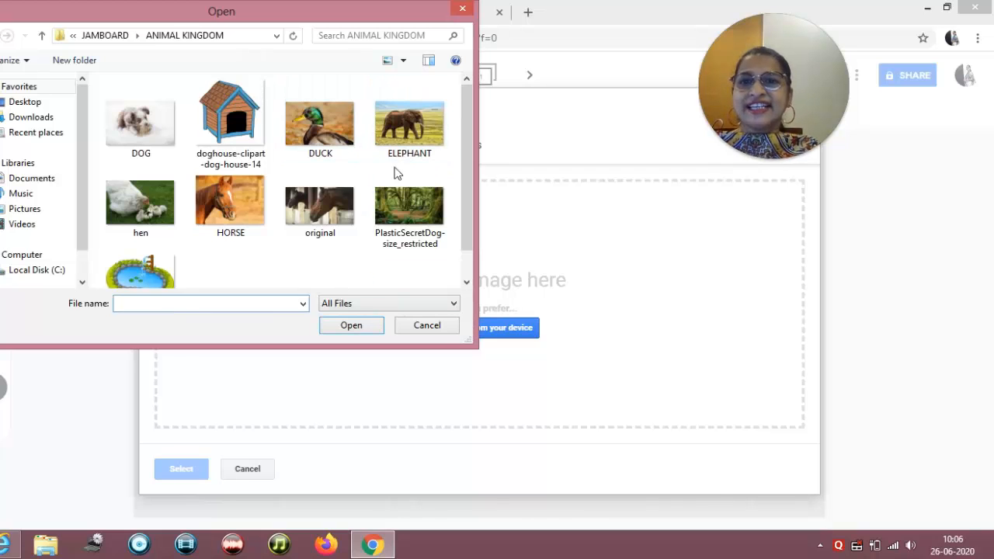
{"action": "left_click", "coordinate": [339, 215]}
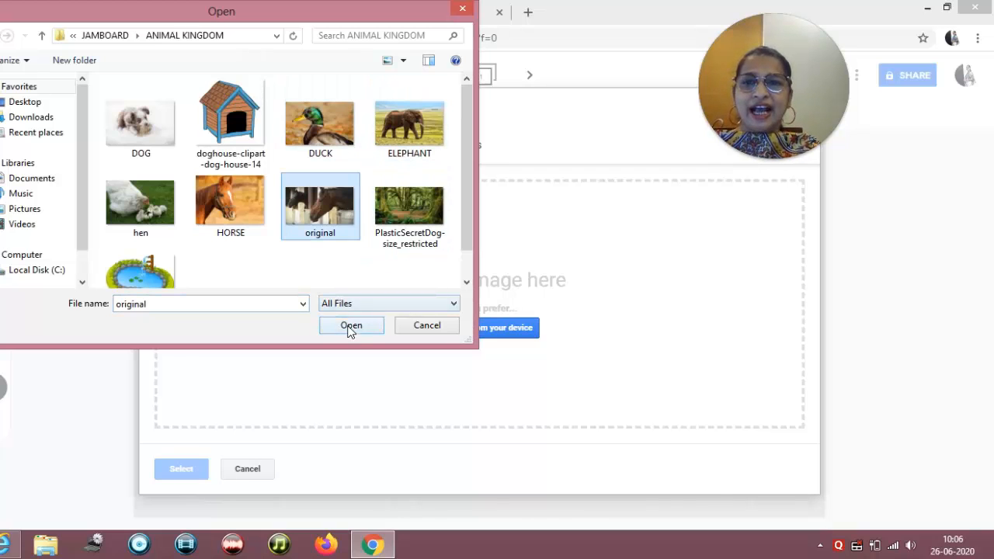
{"action": "left_click", "coordinate": [349, 326]}
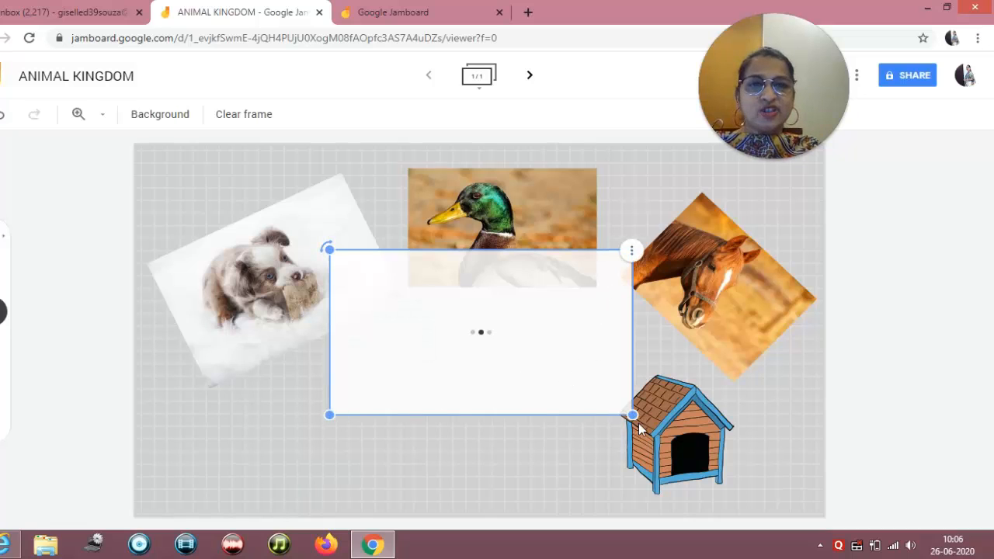
{"action": "left_click_drag", "start_coordinate": [570, 410], "coordinate": [501, 396]}
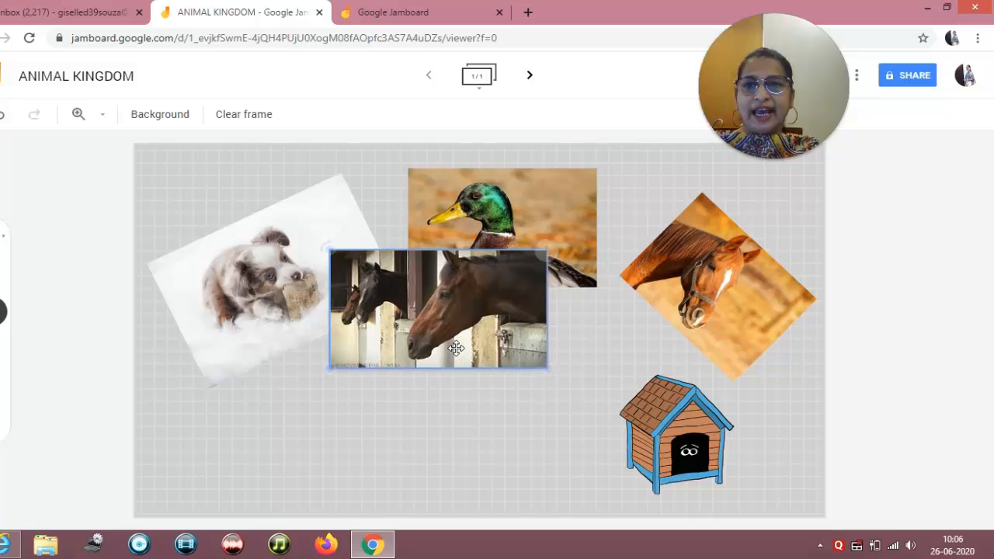
{"action": "left_click_drag", "start_coordinate": [457, 348], "coordinate": [273, 490]}
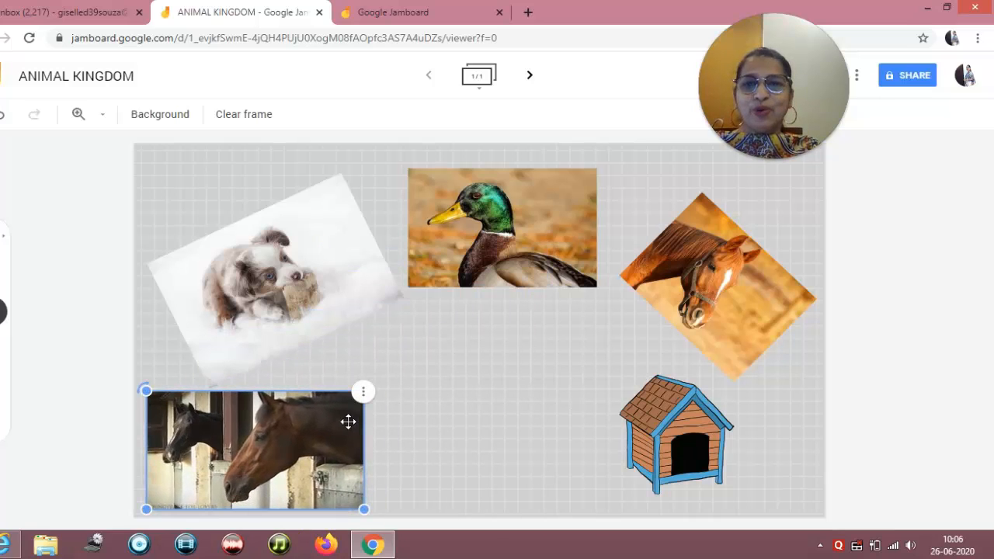
Step: Insert the pond-transparent-animation-5 picture from the ANIMAL KINGDOM folder into the frame
{"action": "left_click", "coordinate": [1, 390]}
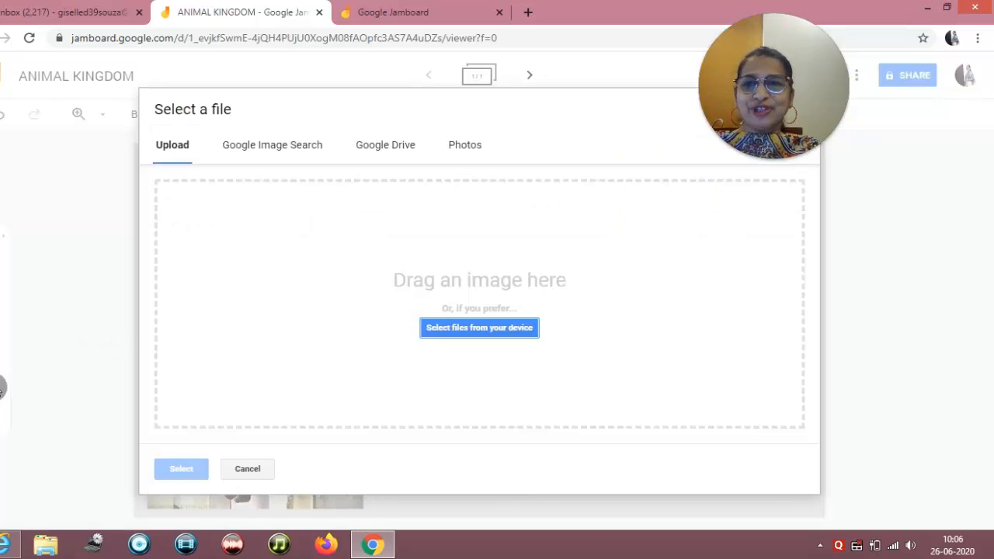
{"action": "left_click", "coordinate": [460, 323]}
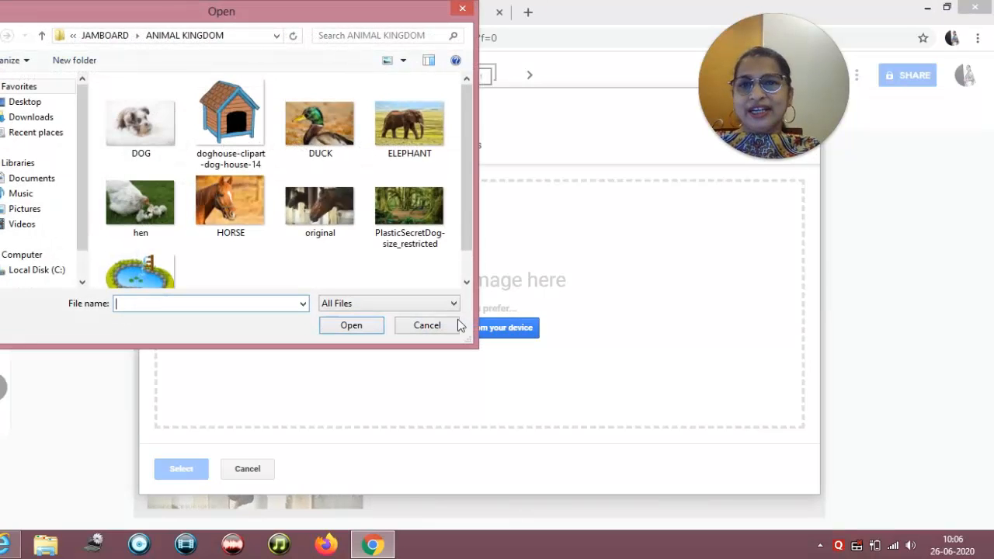
{"action": "left_click", "coordinate": [140, 272]}
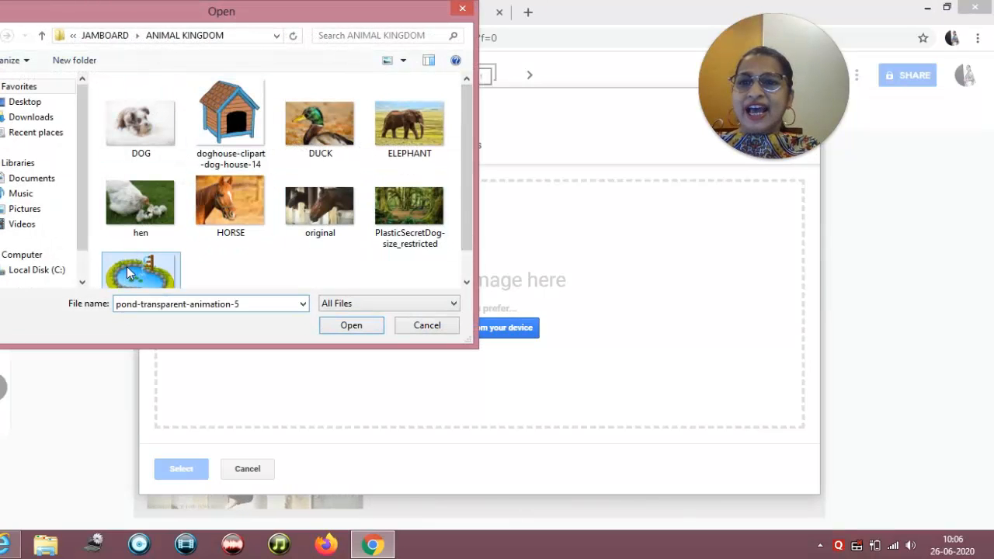
{"action": "left_click", "coordinate": [349, 326]}
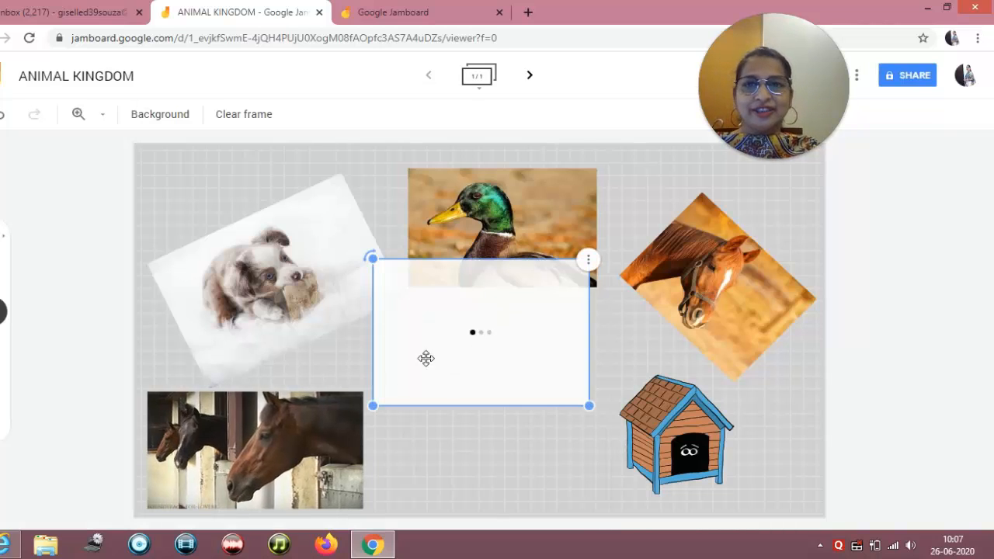
Step: Shrink the pond picture and place it below the duck, and shift the doghouse toward the frame's lower-right corner
{"action": "left_click_drag", "start_coordinate": [373, 405], "coordinate": [433, 364]}
{"action": "left_click_drag", "start_coordinate": [489, 345], "coordinate": [482, 482]}
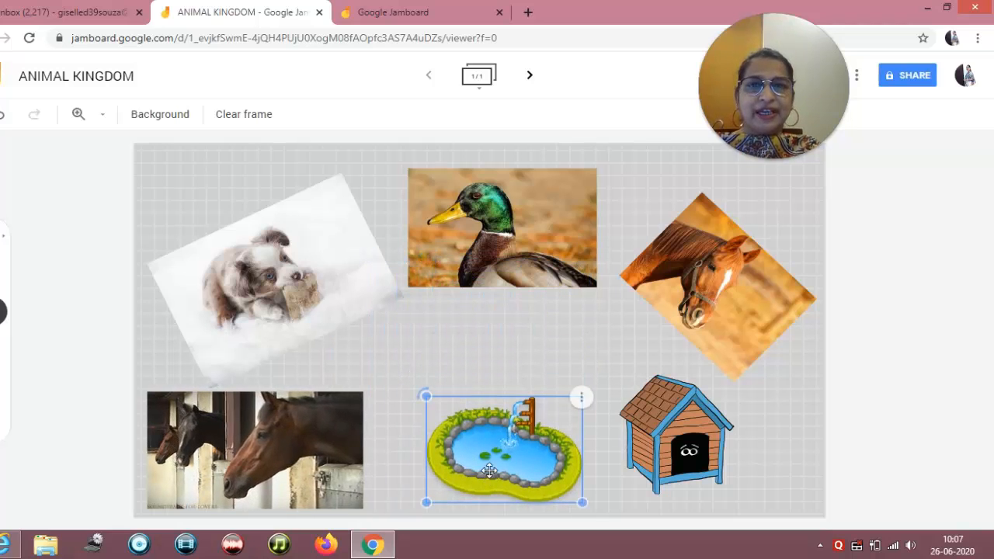
{"action": "left_click_drag", "start_coordinate": [674, 480], "coordinate": [734, 490]}
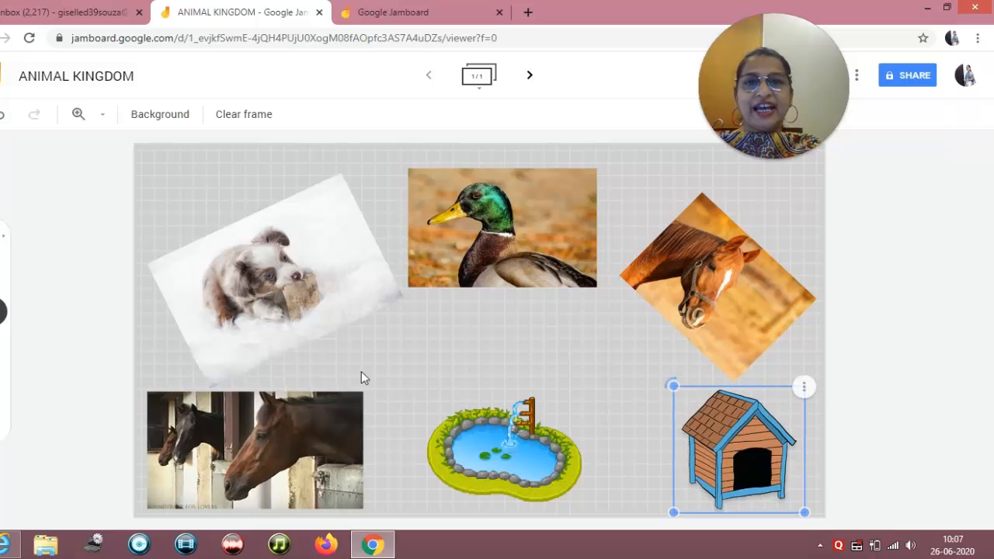
{"action": "left_click_drag", "start_coordinate": [480, 444], "coordinate": [468, 452]}
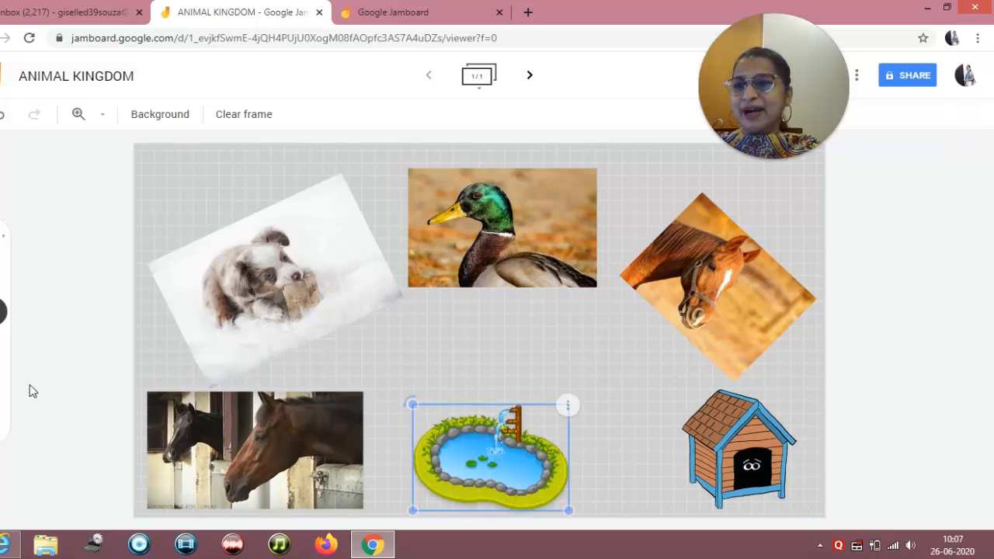
Step: Add a yellow sticky note reading "Drag the animal to its shelter" to the frame
{"action": "left_click", "coordinate": [3, 350]}
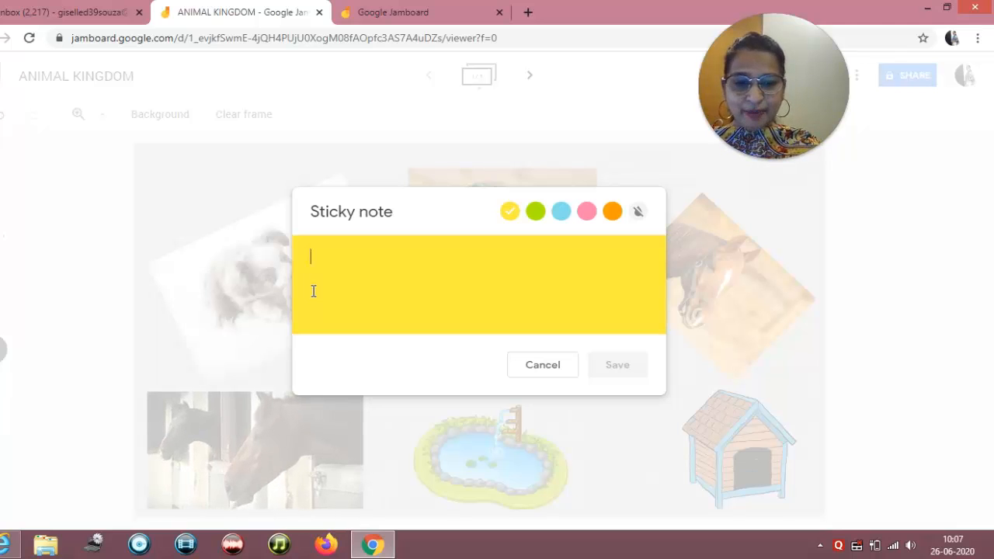
{"action": "type", "text": "dRA"}
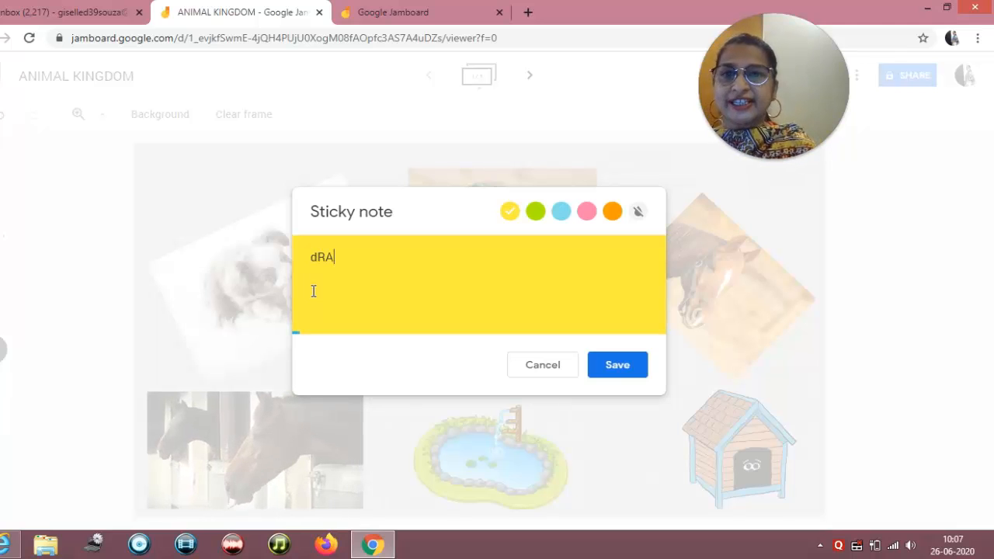
{"action": "key", "text": "BackSpace"}
{"action": "key", "text": "BackSpace"}
{"action": "key", "text": "BackSpace"}
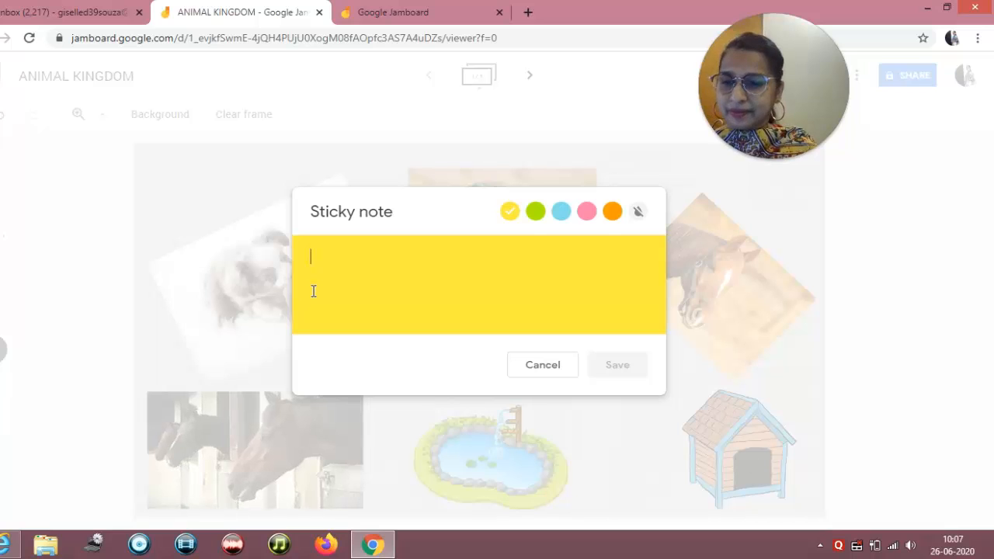
{"action": "type", "text": "Dra"}
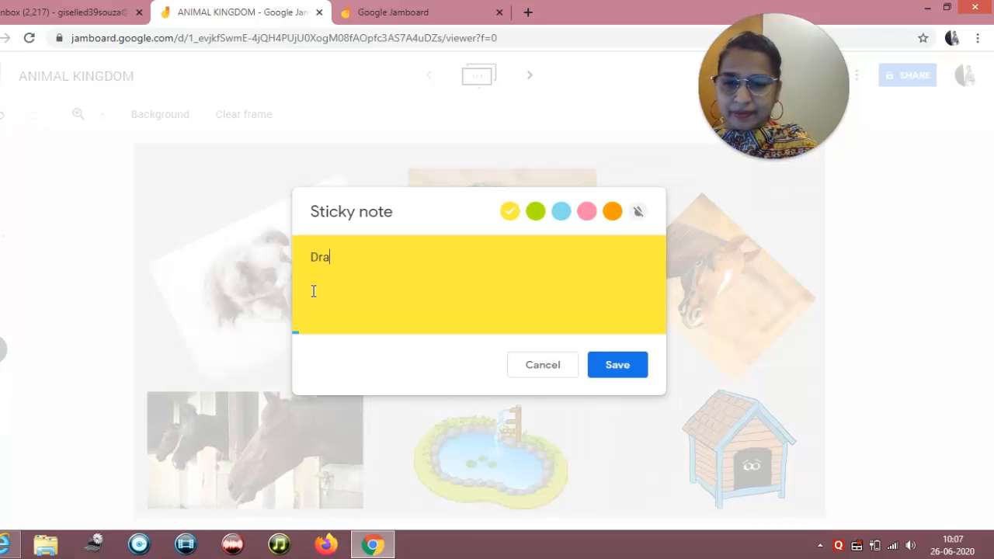
{"action": "type", "text": "g the animal to its shelter"}
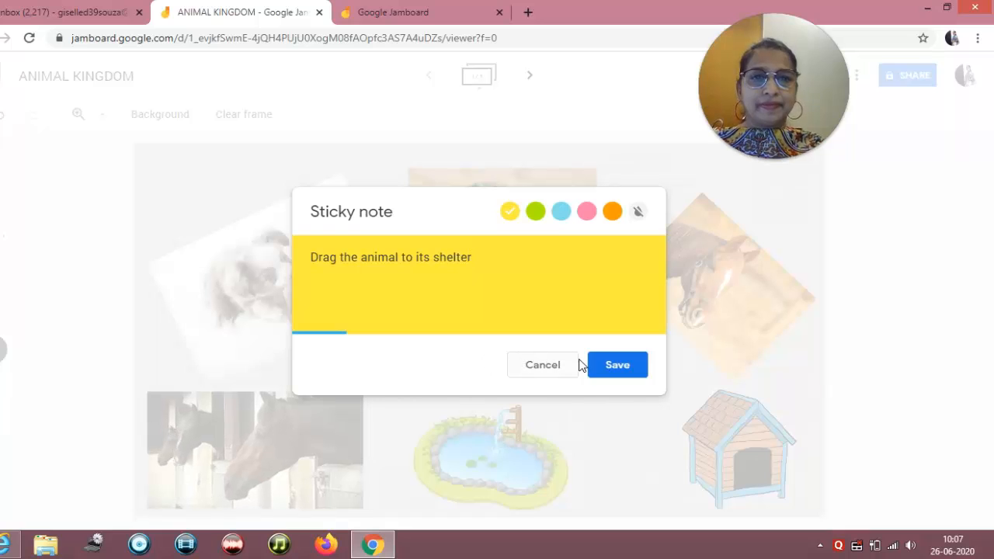
{"action": "left_click", "coordinate": [609, 366]}
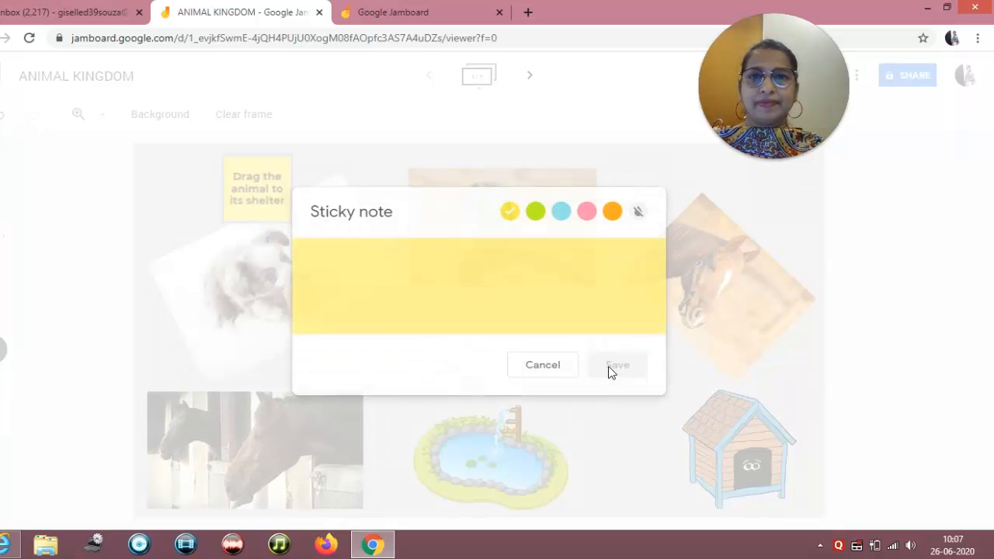
{"action": "left_click", "coordinate": [561, 366]}
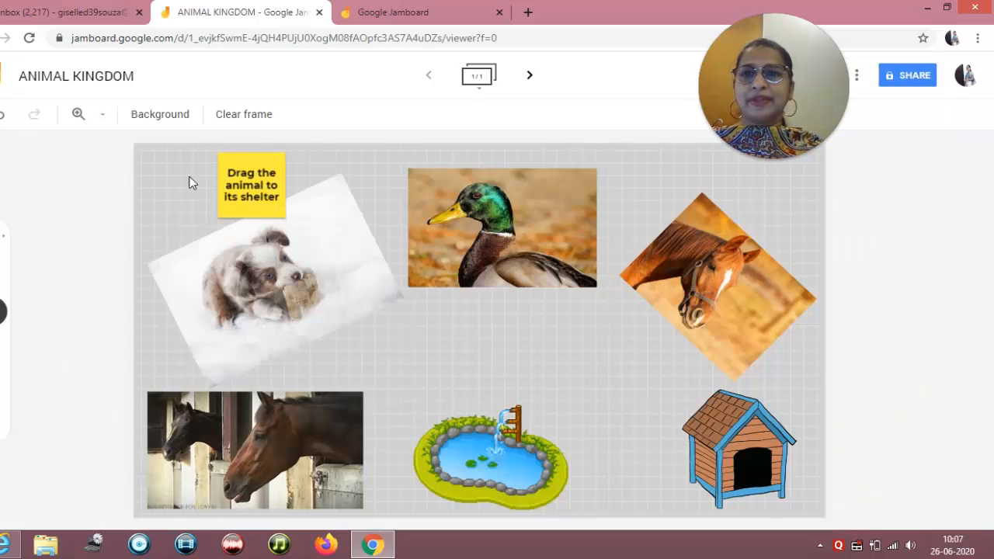
Step: Enlarge the sticky note and place it between the duck and pond pictures
{"action": "left_click_drag", "start_coordinate": [256, 191], "coordinate": [589, 391]}
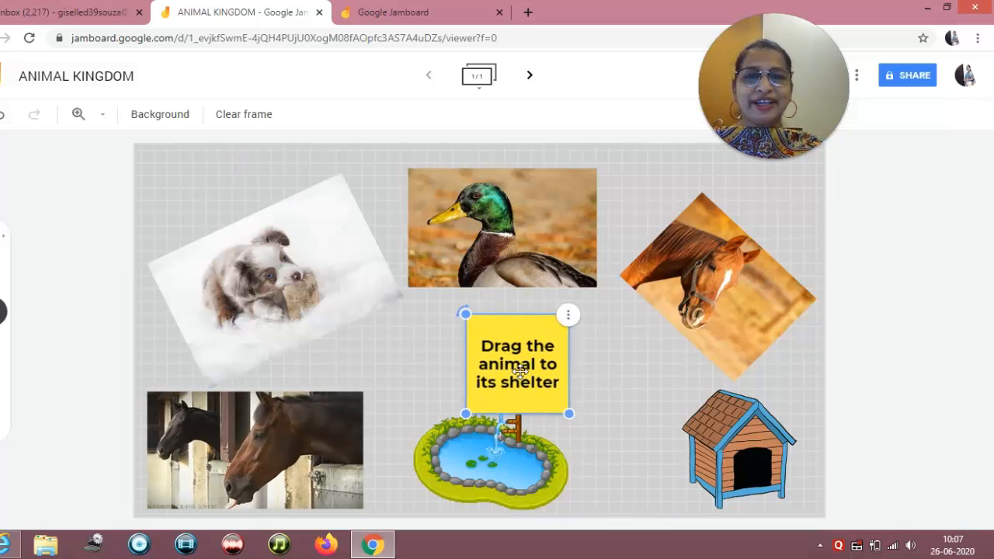
{"action": "left_click_drag", "start_coordinate": [519, 371], "coordinate": [488, 355]}
{"action": "left_click", "coordinate": [814, 384]}
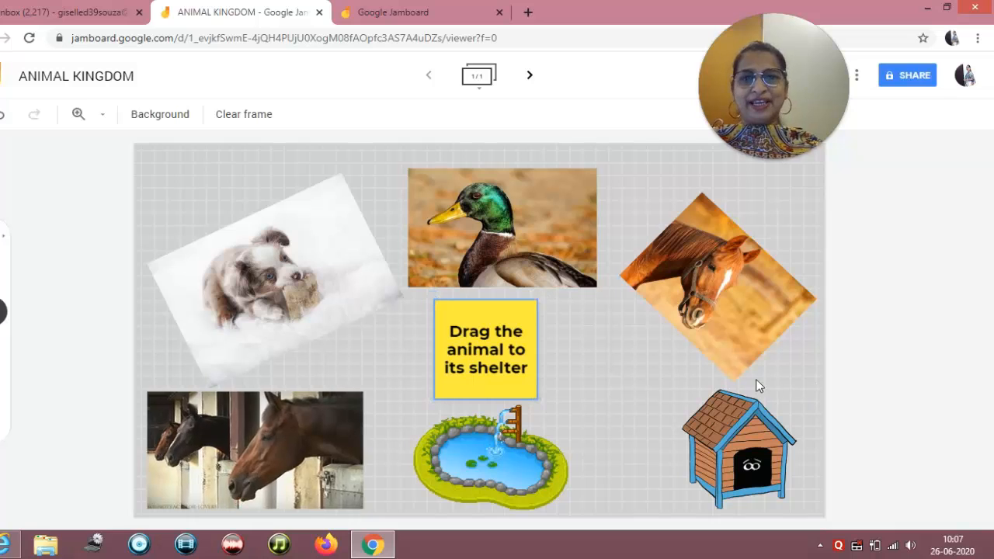
Step: Change the color of the "Drag the animal to its shelter" sticky note to blue
{"action": "left_click", "coordinate": [515, 366]}
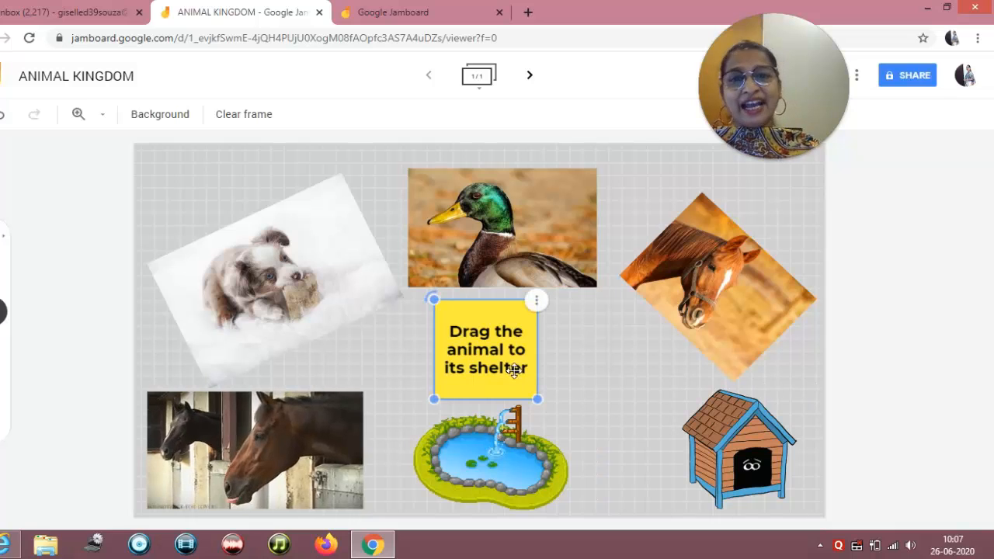
{"action": "left_click", "coordinate": [536, 302]}
{"action": "left_click", "coordinate": [557, 306]}
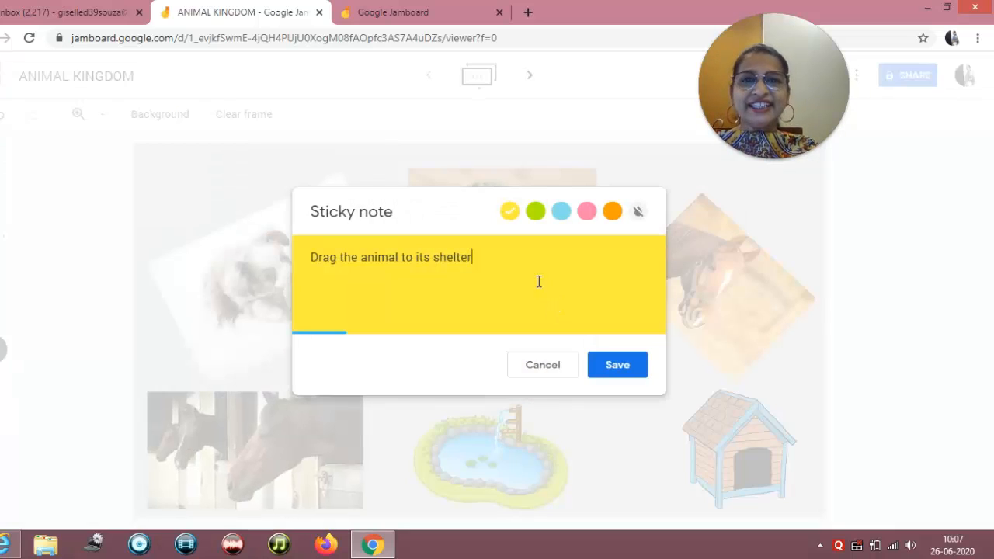
{"action": "left_click", "coordinate": [560, 212]}
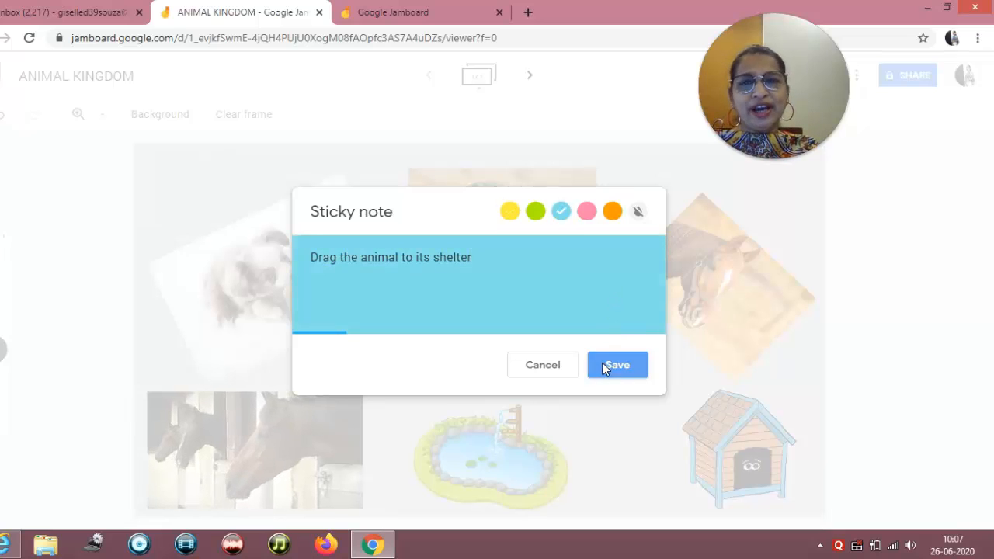
{"action": "left_click", "coordinate": [614, 365]}
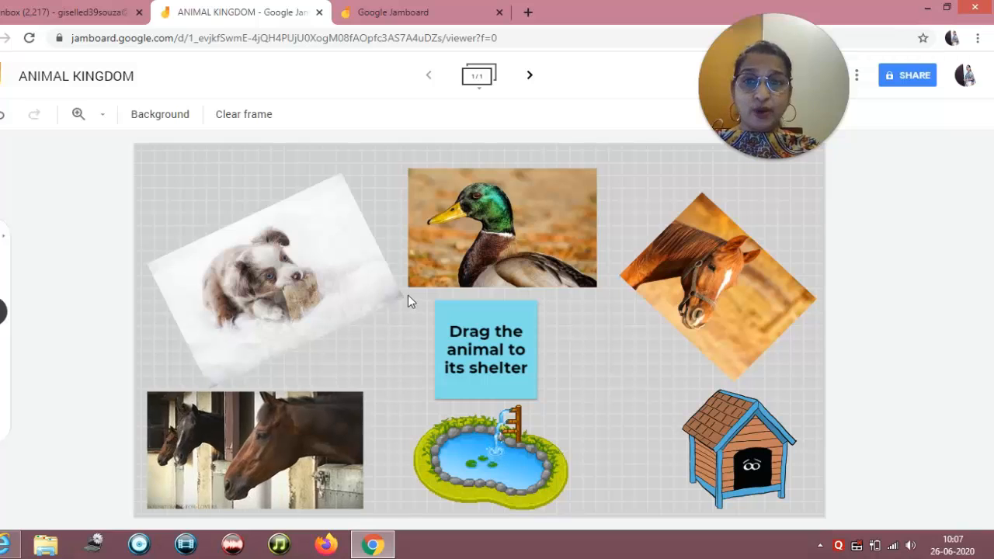
Step: Match the animals to their shelters by moving the dog onto the doghouse, the horse onto the stable and the duck onto the pond
{"action": "left_click", "coordinate": [322, 274]}
{"action": "left_click_drag", "start_coordinate": [323, 273], "coordinate": [732, 434]}
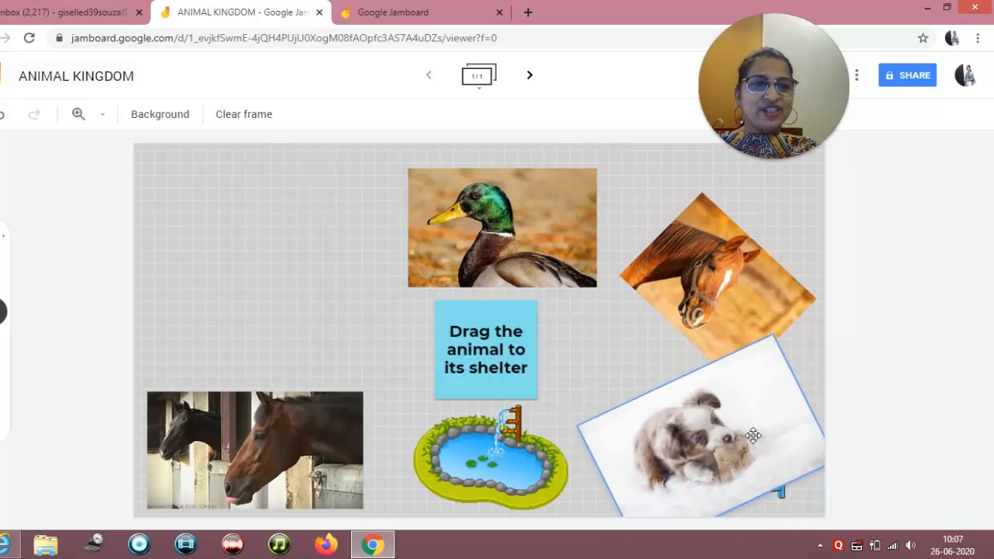
{"action": "left_click", "coordinate": [710, 313]}
{"action": "left_click_drag", "start_coordinate": [710, 313], "coordinate": [229, 424]}
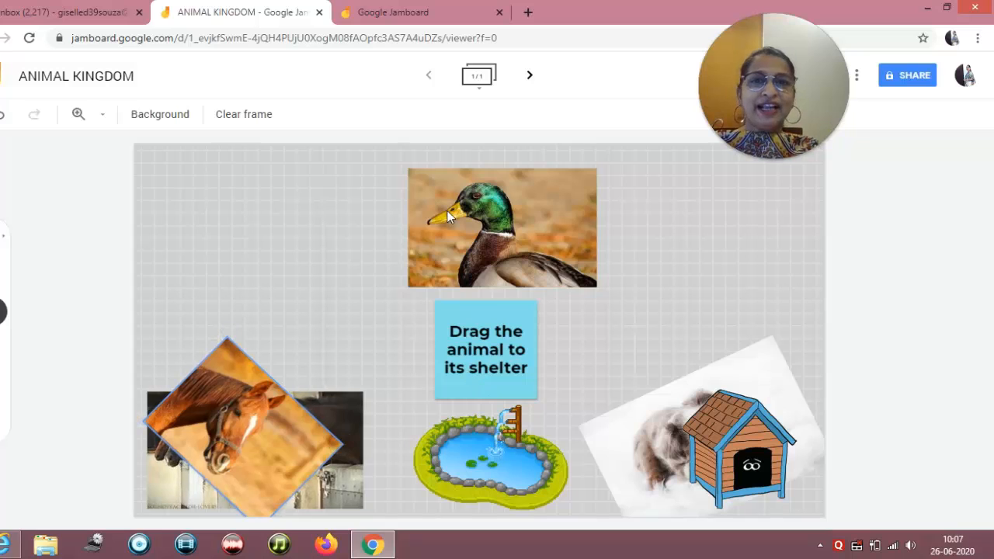
{"action": "left_click_drag", "start_coordinate": [446, 215], "coordinate": [433, 446]}
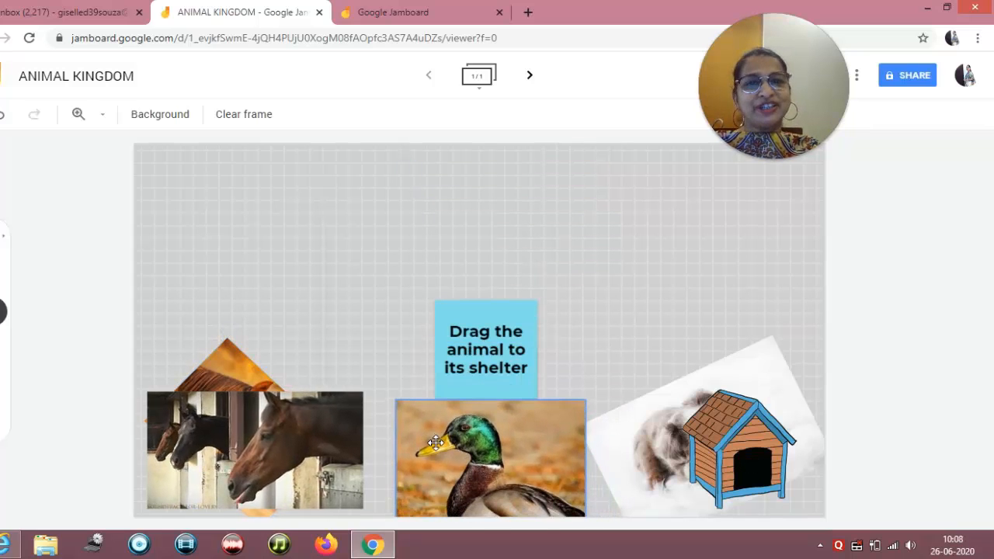
{"action": "left_click", "coordinate": [525, 395]}
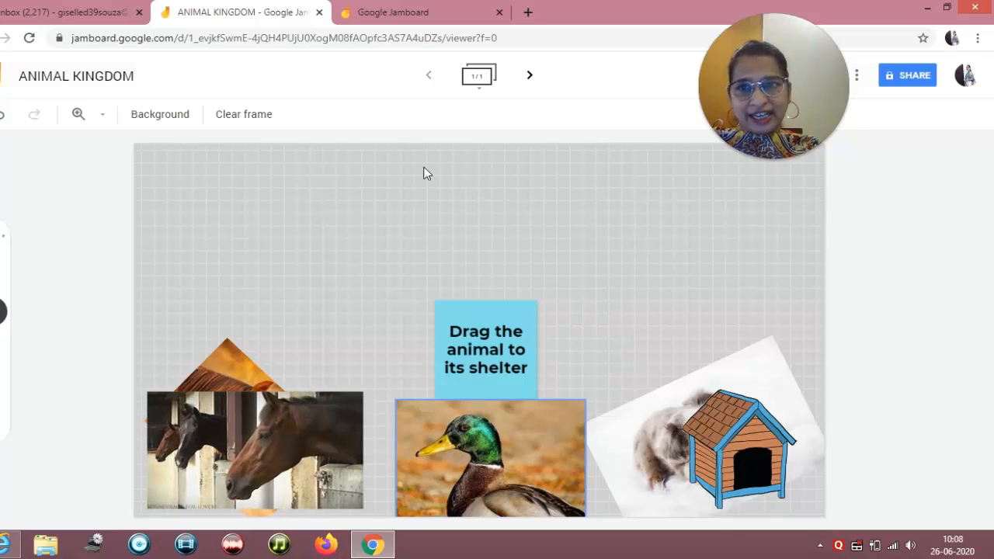
Step: Look at the suggested people and groups in the jam's sharing settings, then close them
{"action": "left_click", "coordinate": [901, 84]}
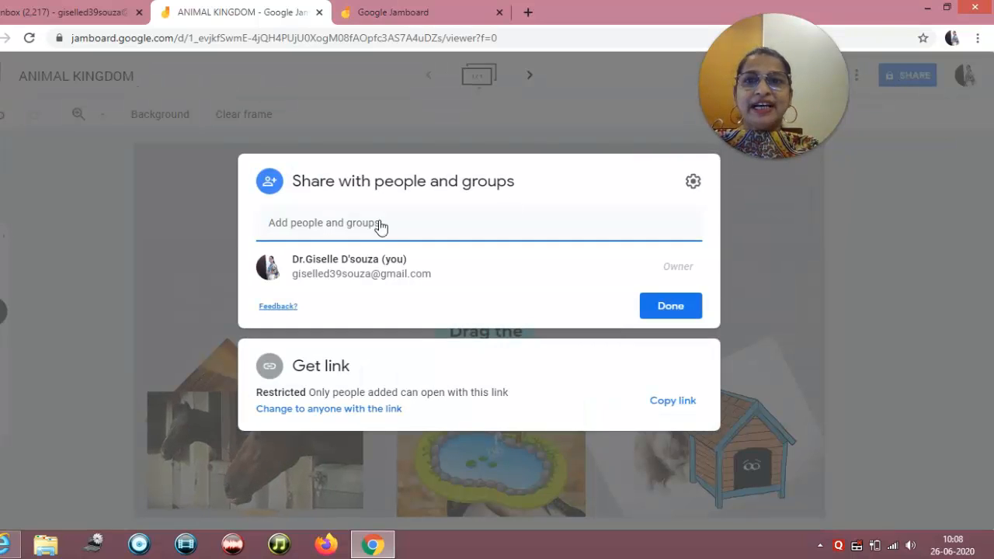
{"action": "left_click", "coordinate": [297, 224]}
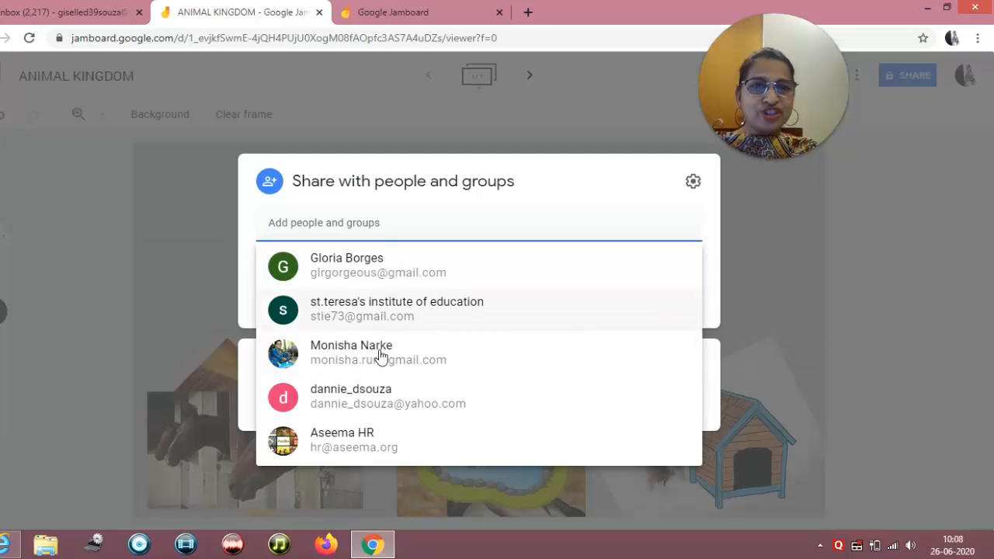
{"action": "left_click", "coordinate": [751, 308]}
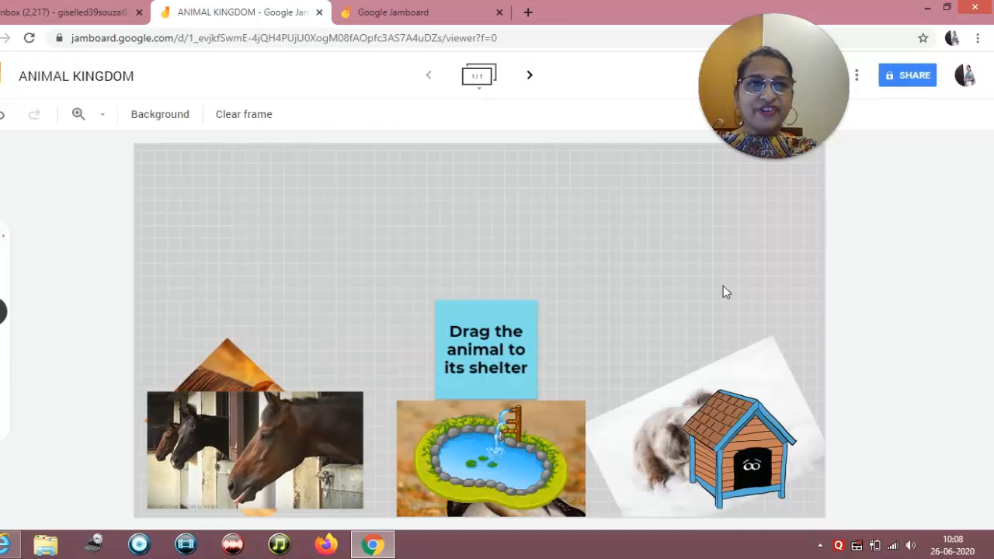
Step: Open the jam's link sharing settings, dismiss the notification notice and copy the sharing link
{"action": "left_click", "coordinate": [914, 80]}
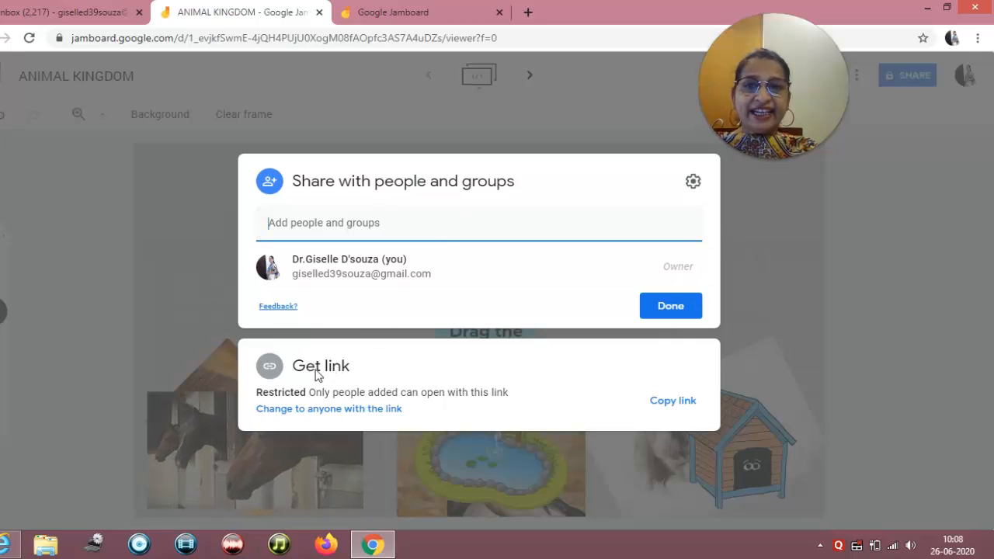
{"action": "left_click", "coordinate": [316, 375]}
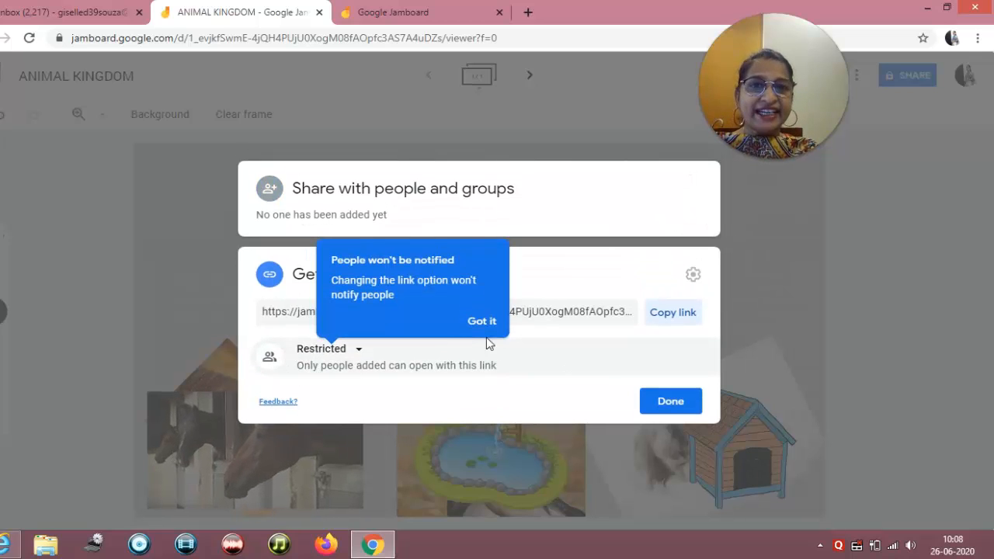
{"action": "left_click", "coordinate": [481, 322]}
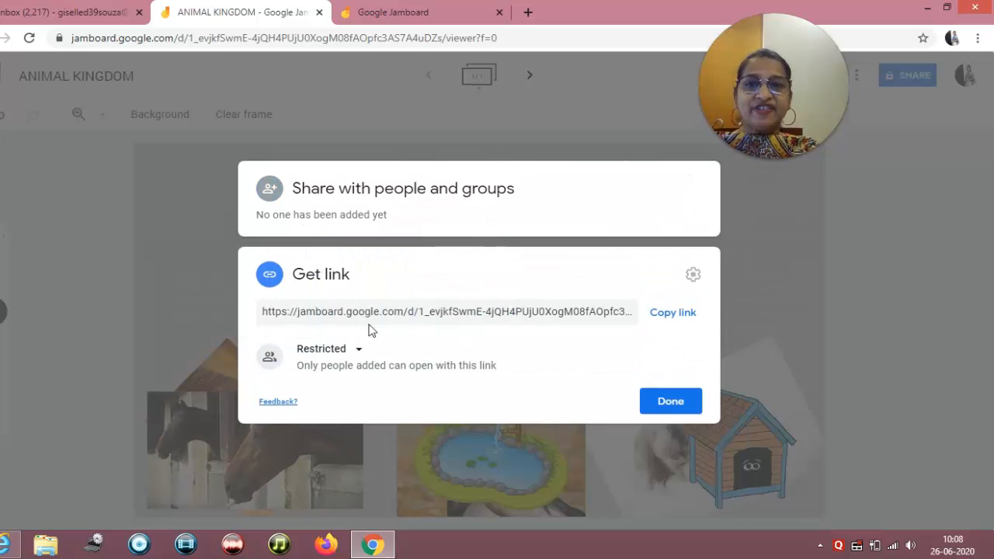
{"action": "left_click", "coordinate": [662, 313]}
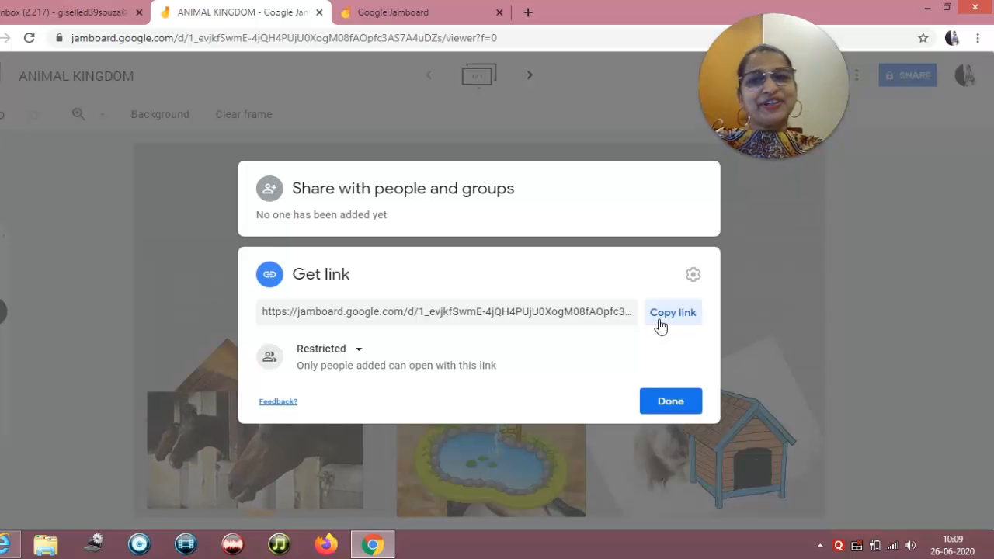
Step: Set the jam's link access to Anyone with the link with the Editor role, and finish sharing
{"action": "left_click", "coordinate": [361, 353]}
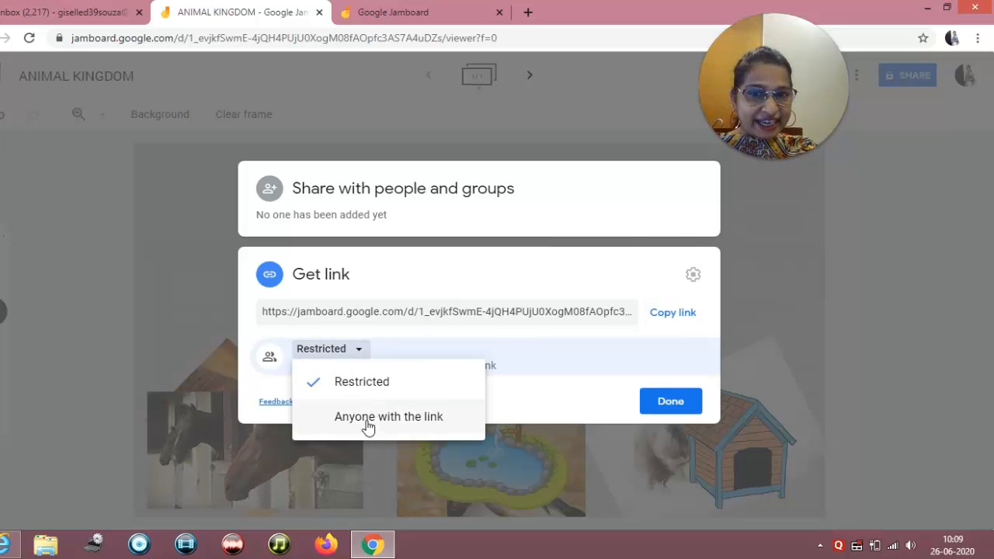
{"action": "left_click", "coordinate": [368, 423]}
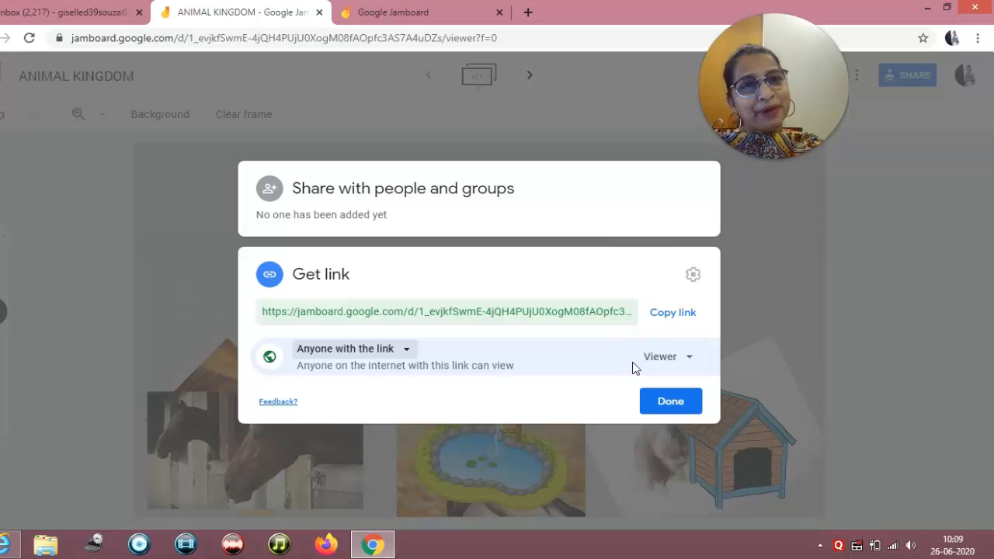
{"action": "left_click", "coordinate": [690, 359]}
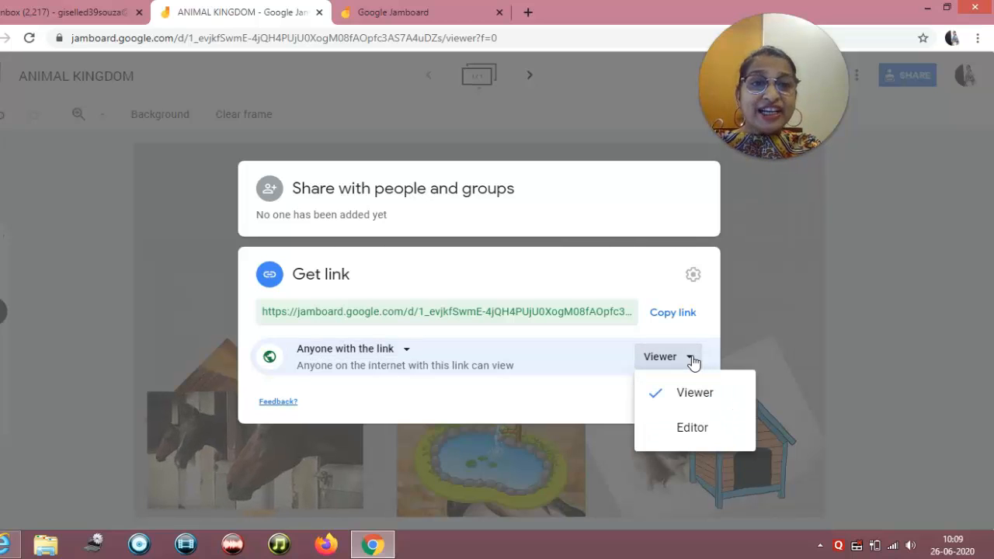
{"action": "left_click", "coordinate": [691, 433]}
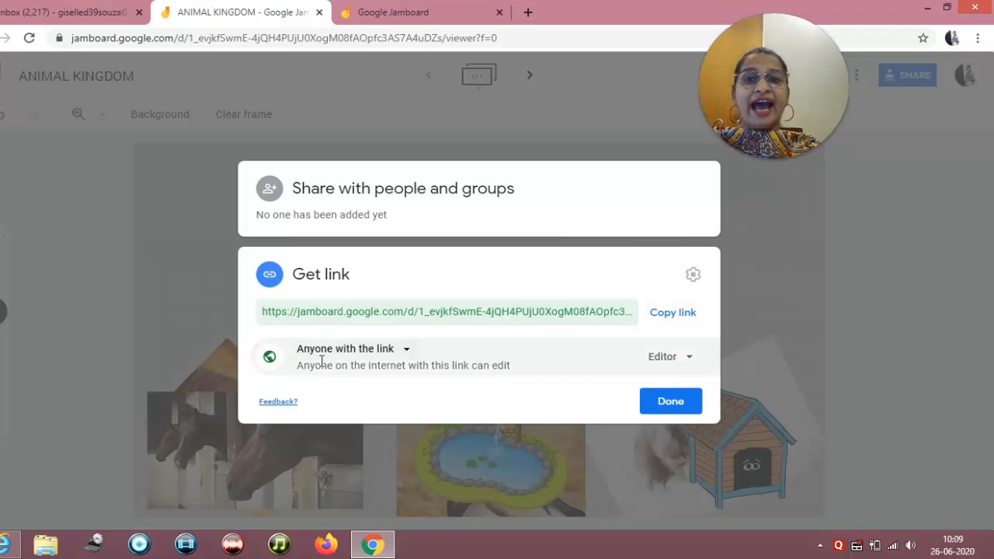
{"action": "left_click", "coordinate": [668, 402]}
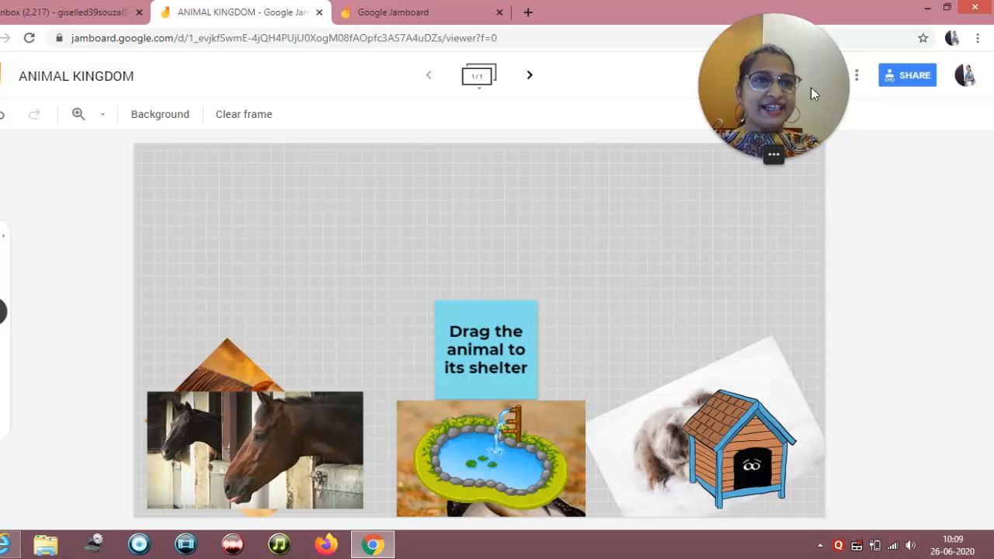
Step: Review the jam's further actions, including Rename, Download as PDF, Save frame as image, Remove and Make a copy
{"action": "left_click", "coordinate": [858, 83]}
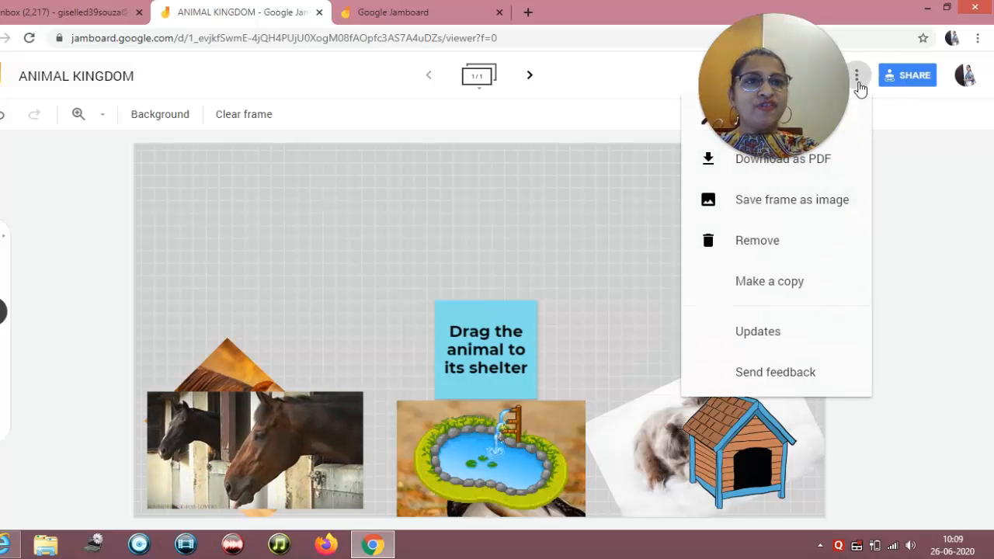
{"action": "left_click_drag", "start_coordinate": [761, 22], "coordinate": [472, 23]}
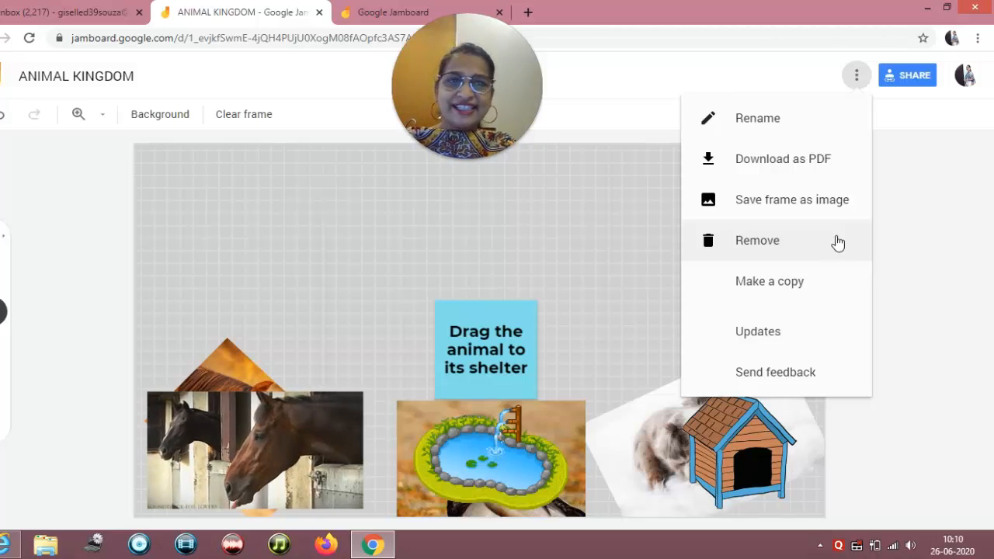
{"action": "left_click", "coordinate": [621, 122]}
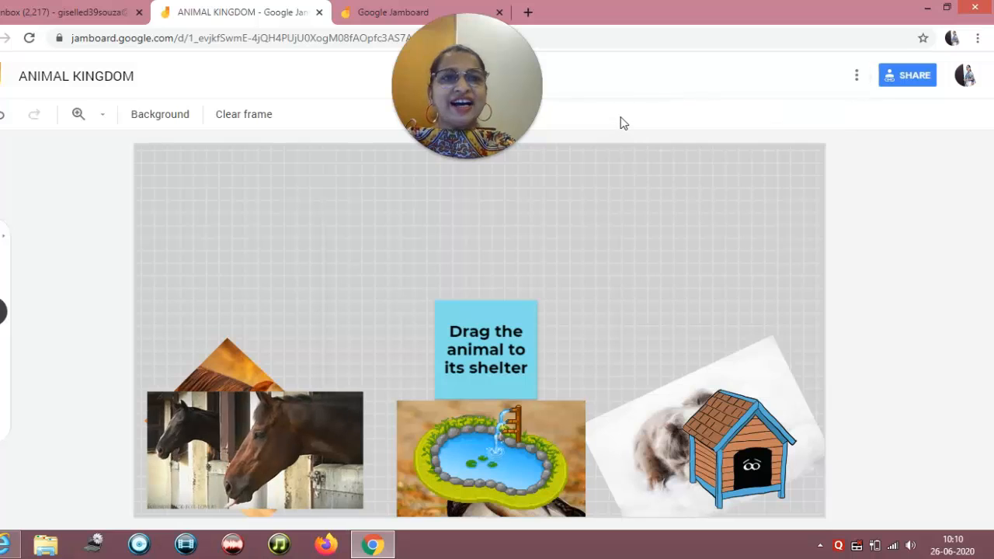